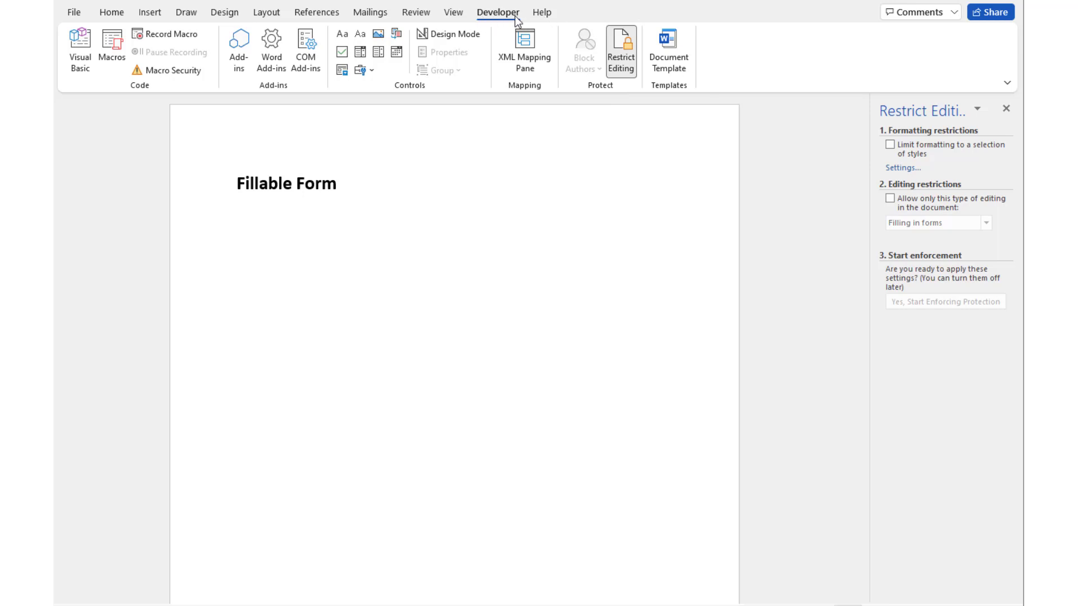
# Bring up the ribbon's shortcut menu to reach its customisation options
pyautogui.rightClick(728, 62)
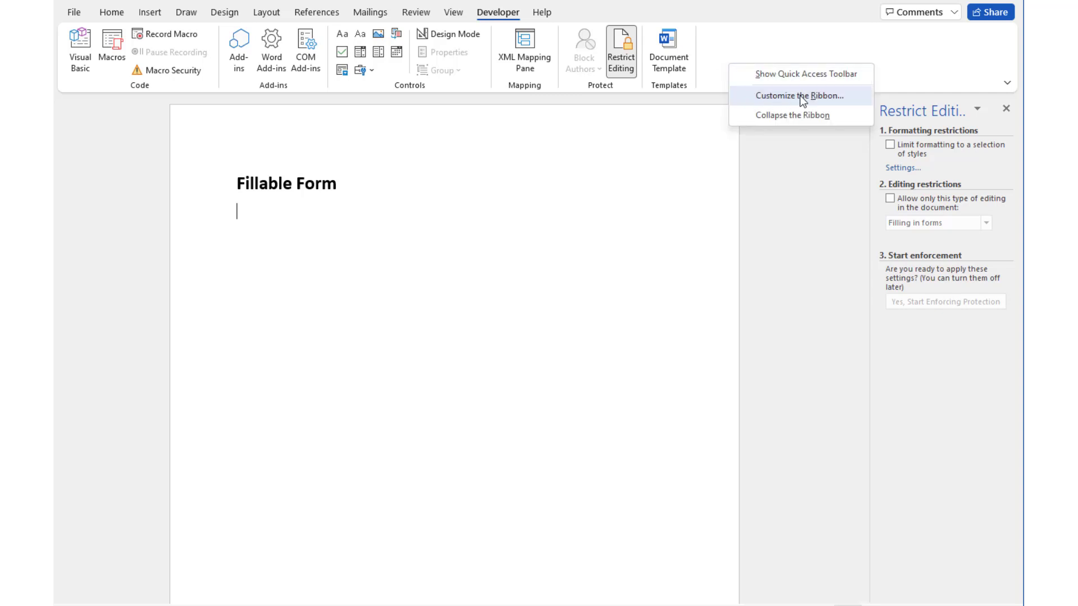
# Turn the Developer tab off in Customize the Ribbon and apply the change
pyautogui.click(708, 61)
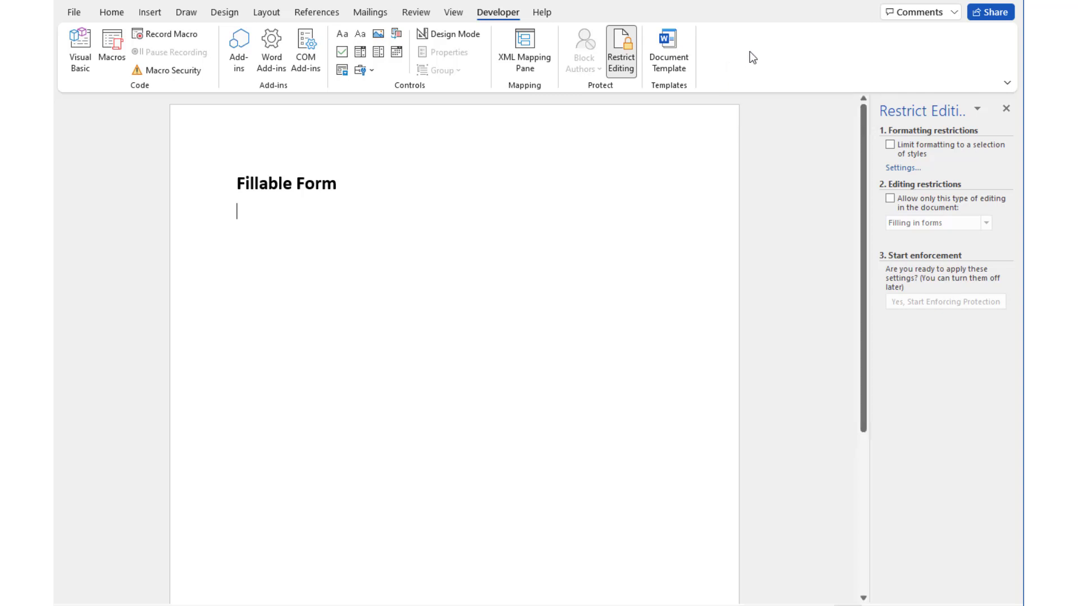
pyautogui.rightClick(238, 82)
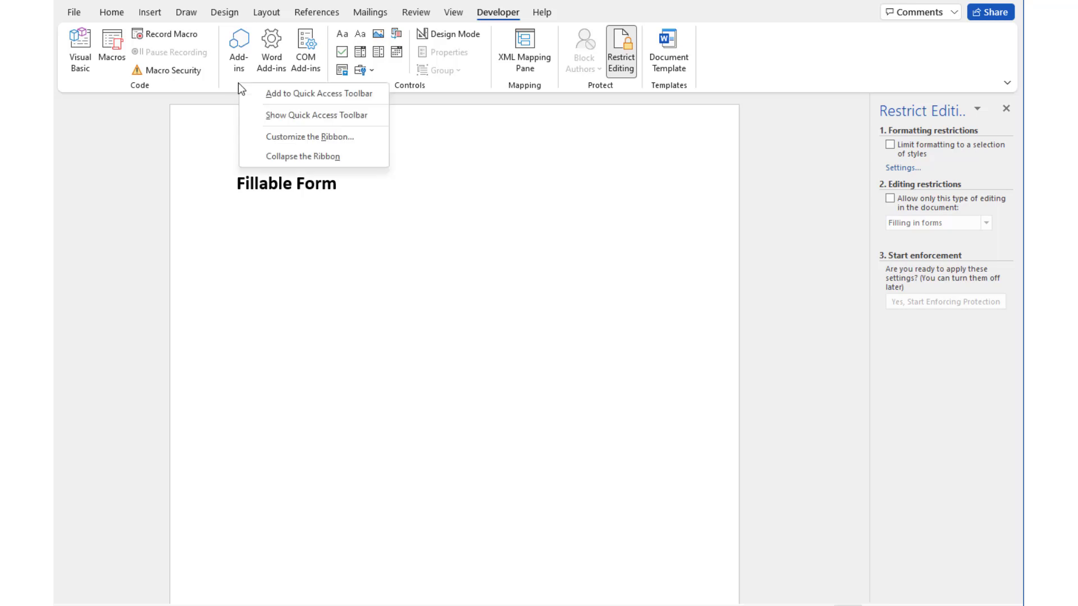
pyautogui.click(310, 136)
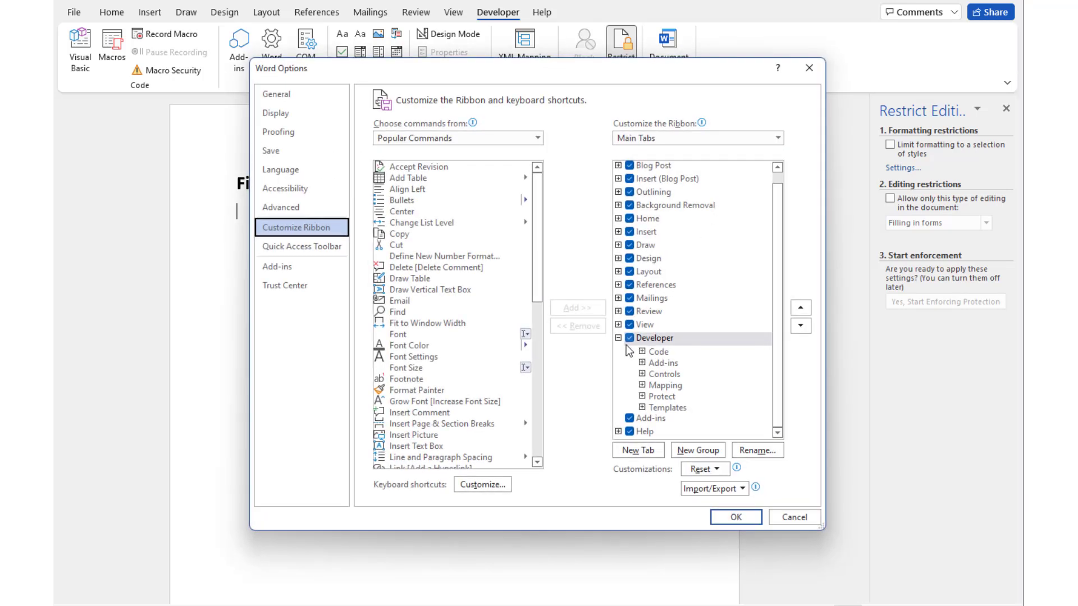
pyautogui.click(629, 337)
pyautogui.click(736, 517)
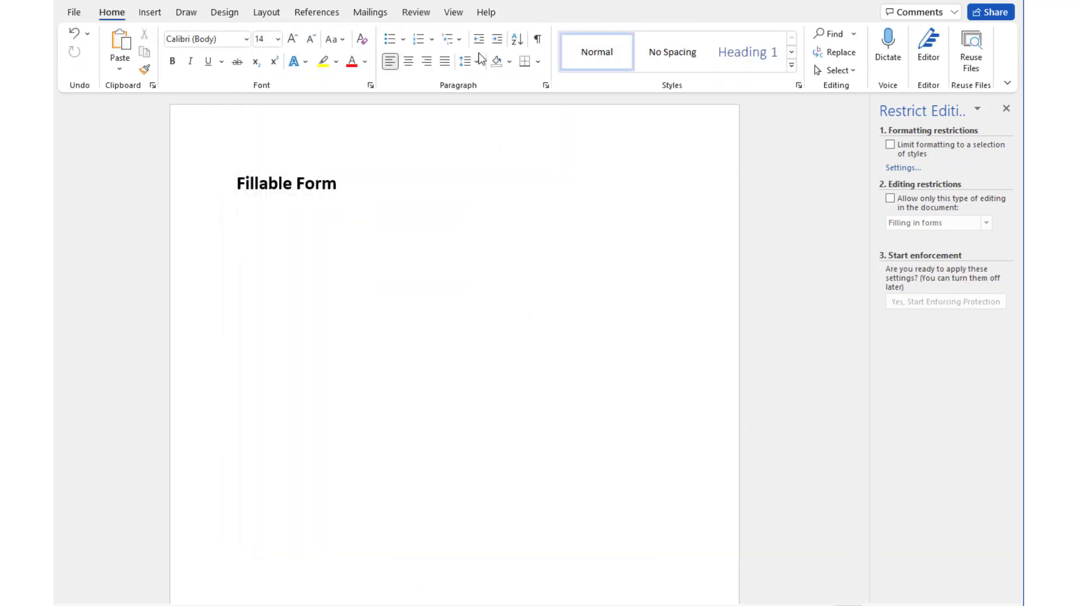
# Re-enable the Developer tab in ribbon customisation and switch to it
pyautogui.rightClick(298, 80)
pyautogui.click(364, 134)
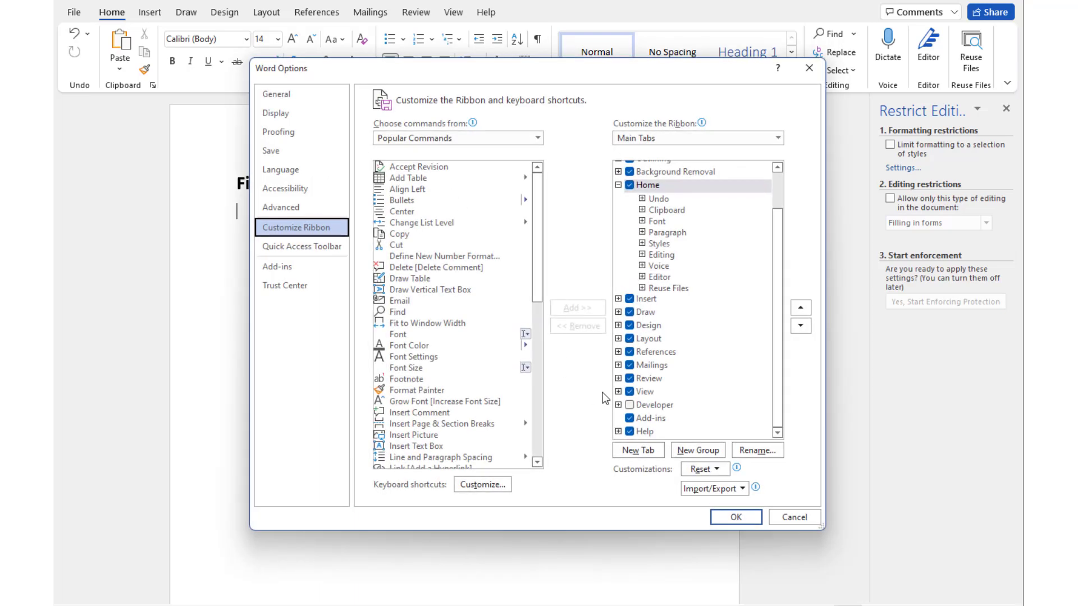
pyautogui.click(630, 405)
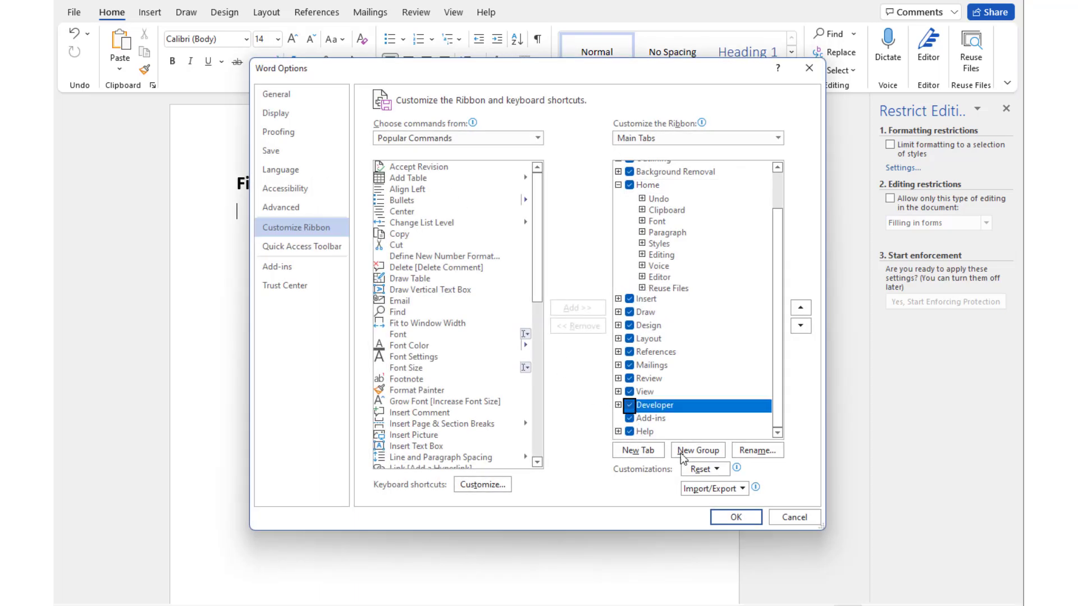
pyautogui.click(735, 517)
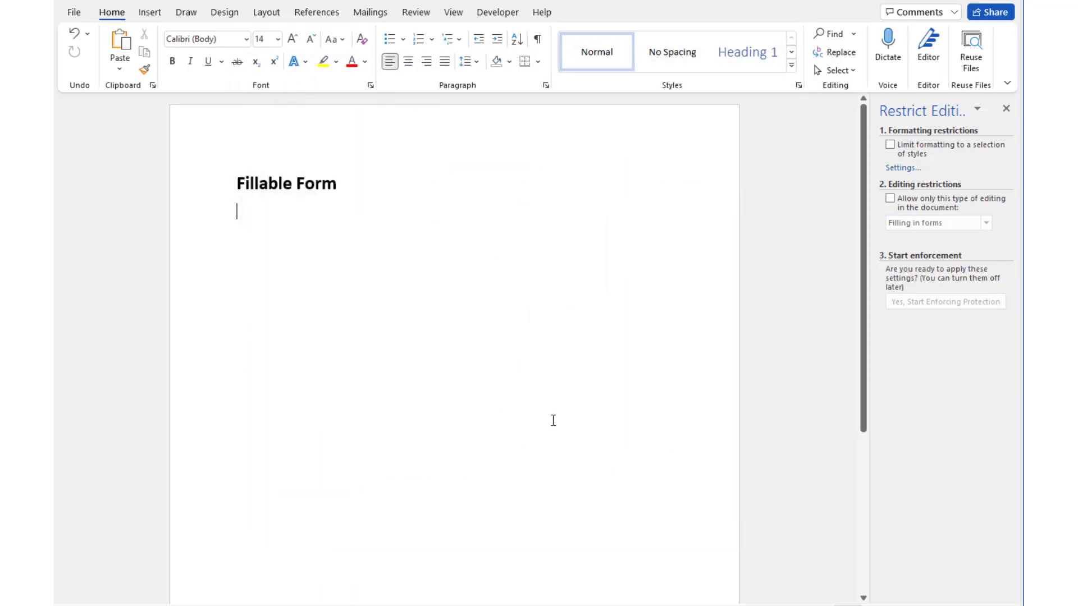
pyautogui.click(497, 12)
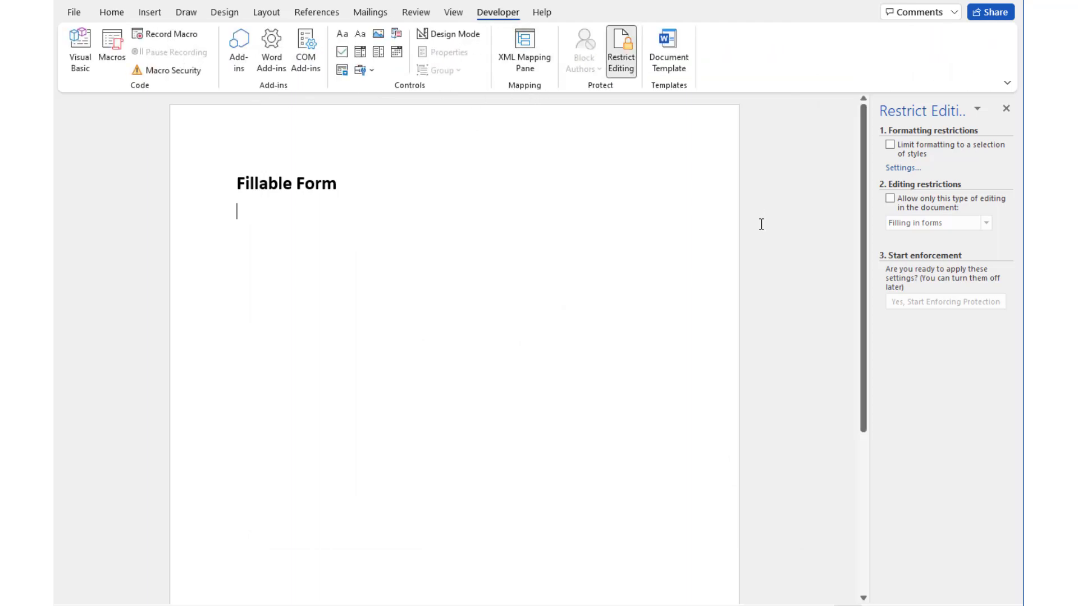
# Type the 'Name:' label and insert a plain text content control after it
pyautogui.write('N')
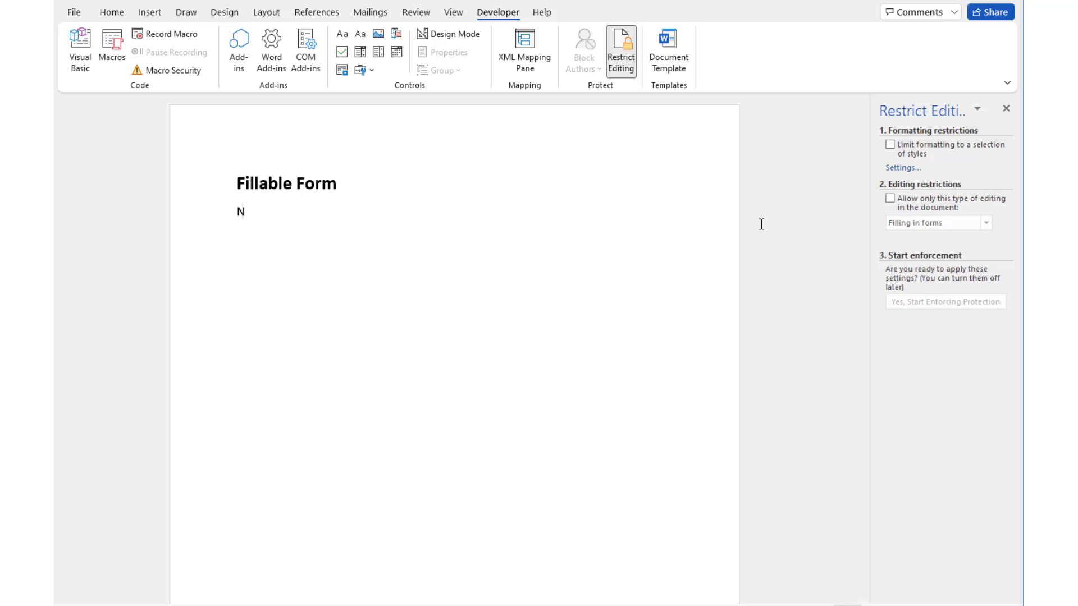
pyautogui.write('ame:')
pyautogui.click(361, 37)
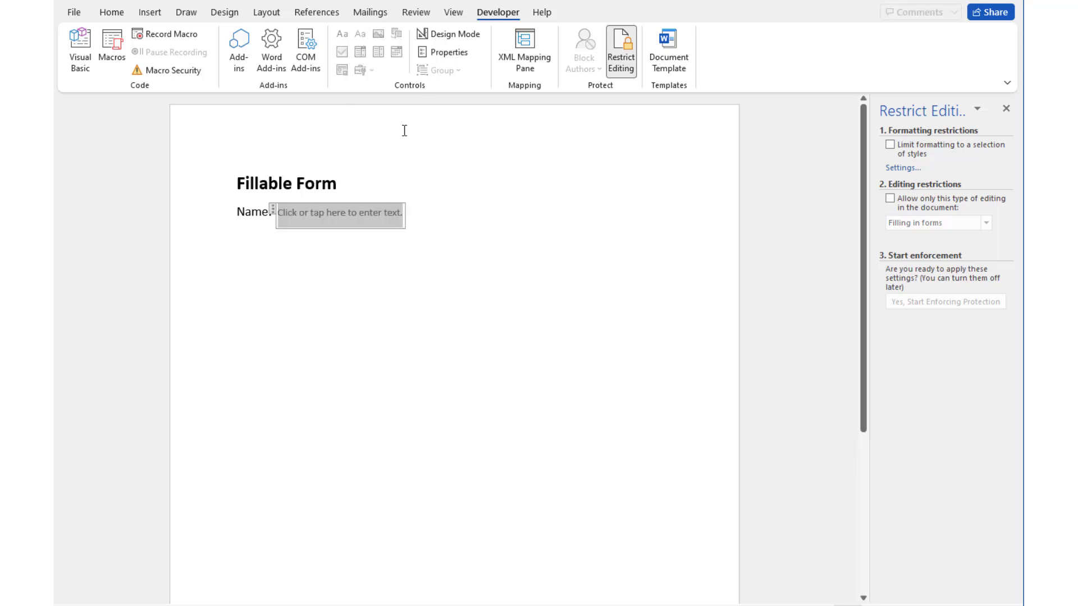
pyautogui.click(403, 280)
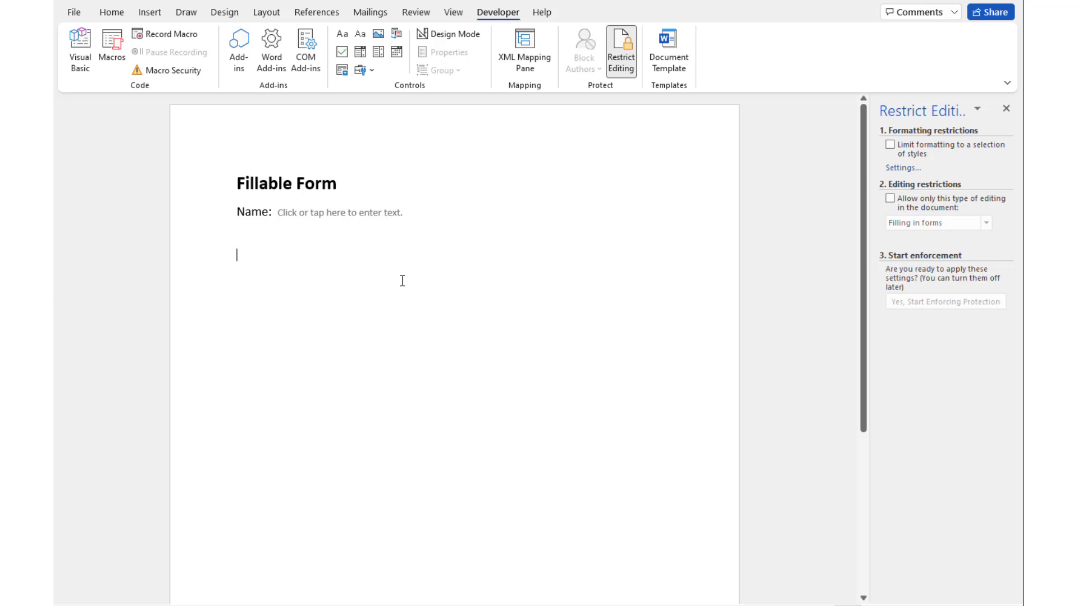
# Fill the Name field with a sample name and insert another plain text control below
pyautogui.click(305, 213)
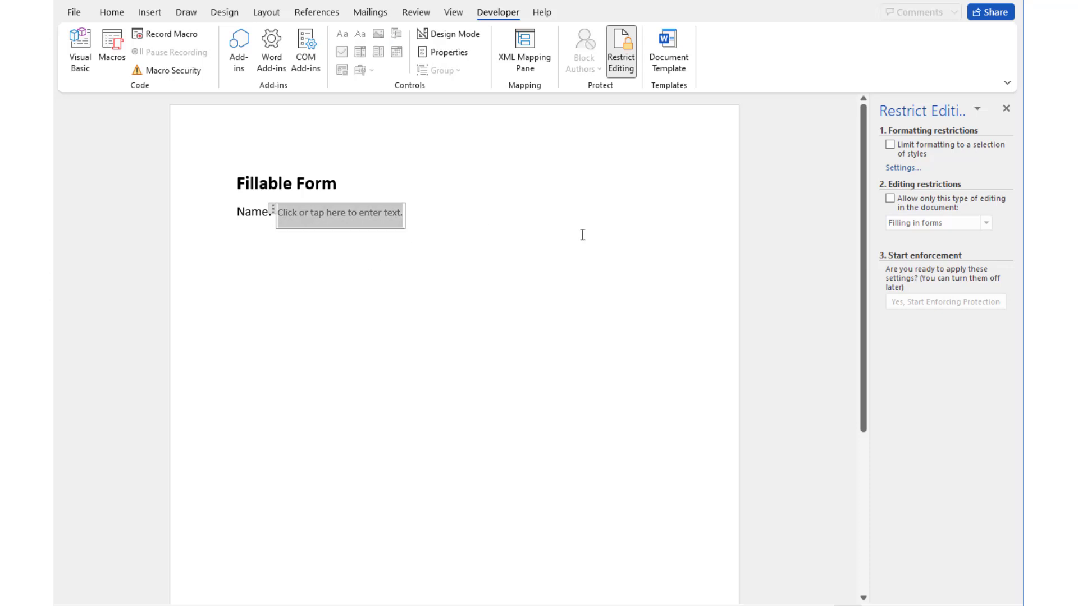
pyautogui.write('Joe')
pyautogui.press('BackSpace')
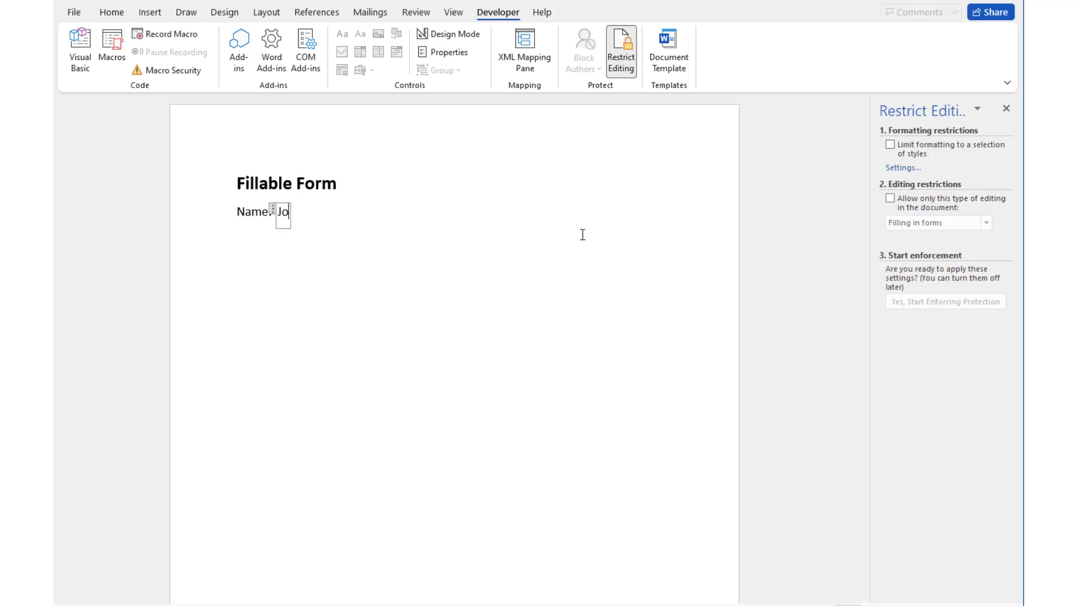
pyautogui.write('e Snuffy')
pyautogui.click(369, 277)
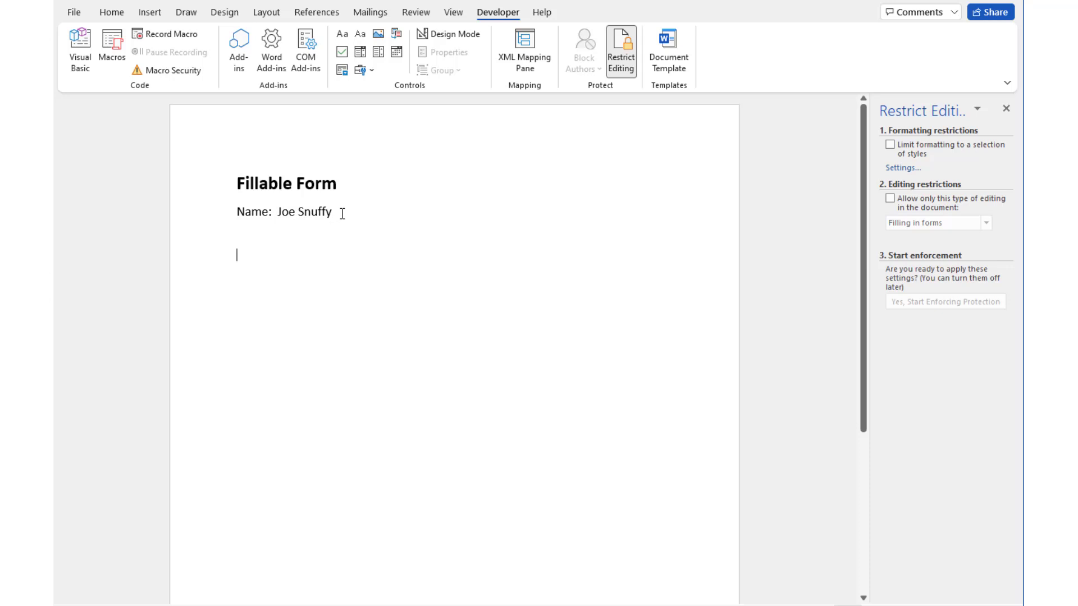
pyautogui.click(360, 34)
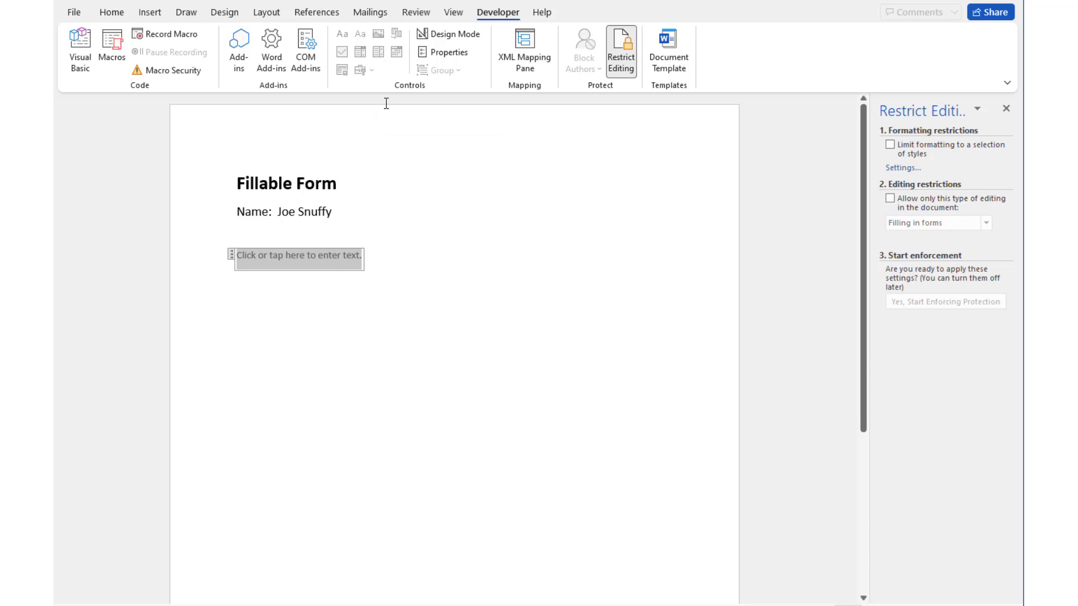
# Title the new text control 'Please enter your name'
pyautogui.click(447, 54)
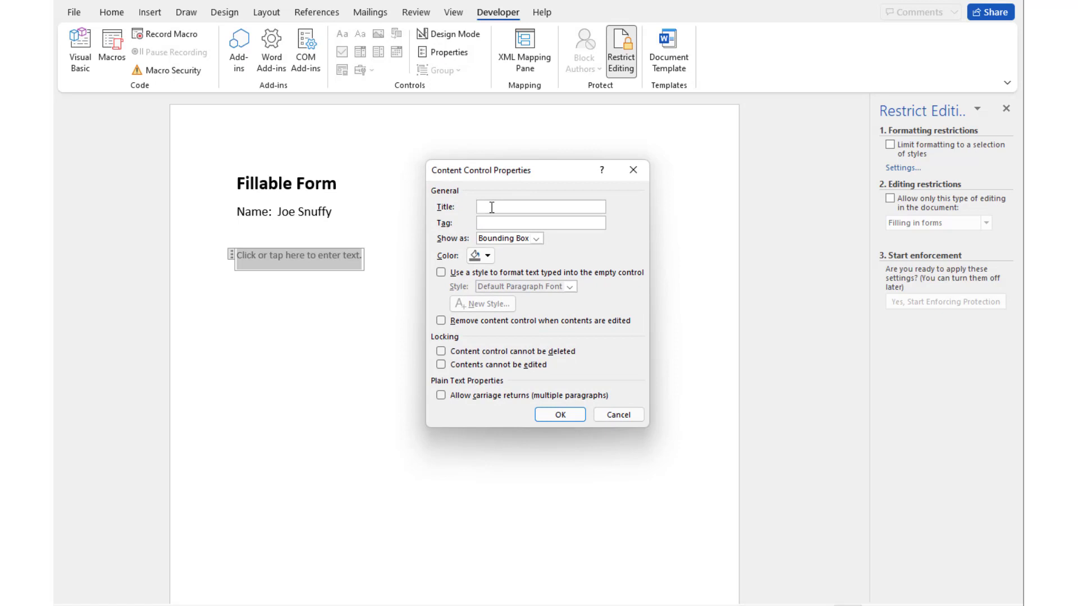
pyautogui.write('Please enter your name')
pyautogui.click(560, 414)
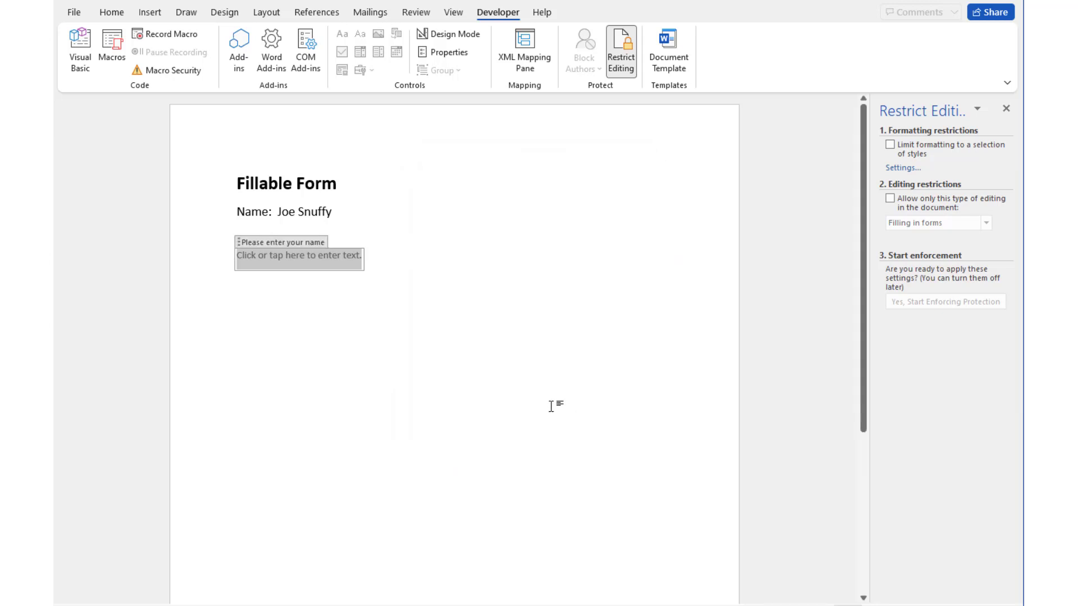
pyautogui.click(368, 308)
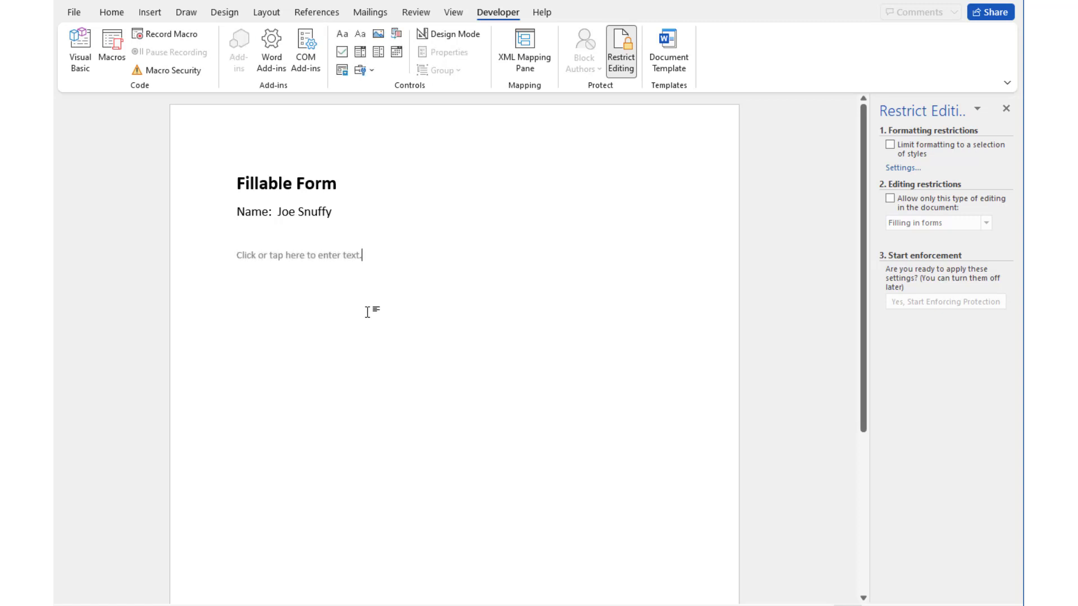
# Set the control's Show as option to Start/End Tag
pyautogui.click(315, 253)
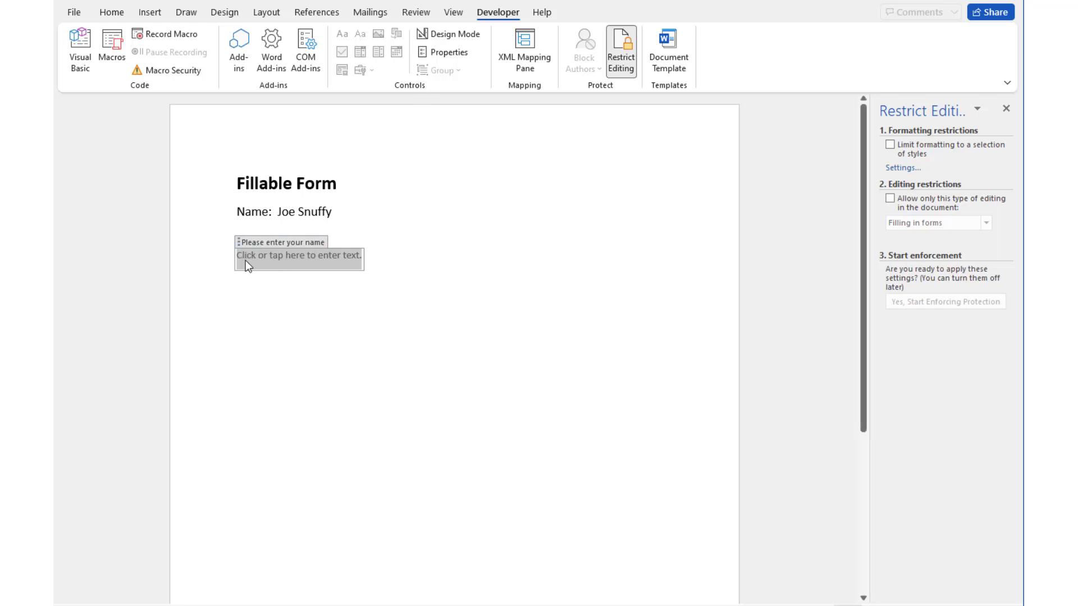
pyautogui.click(455, 52)
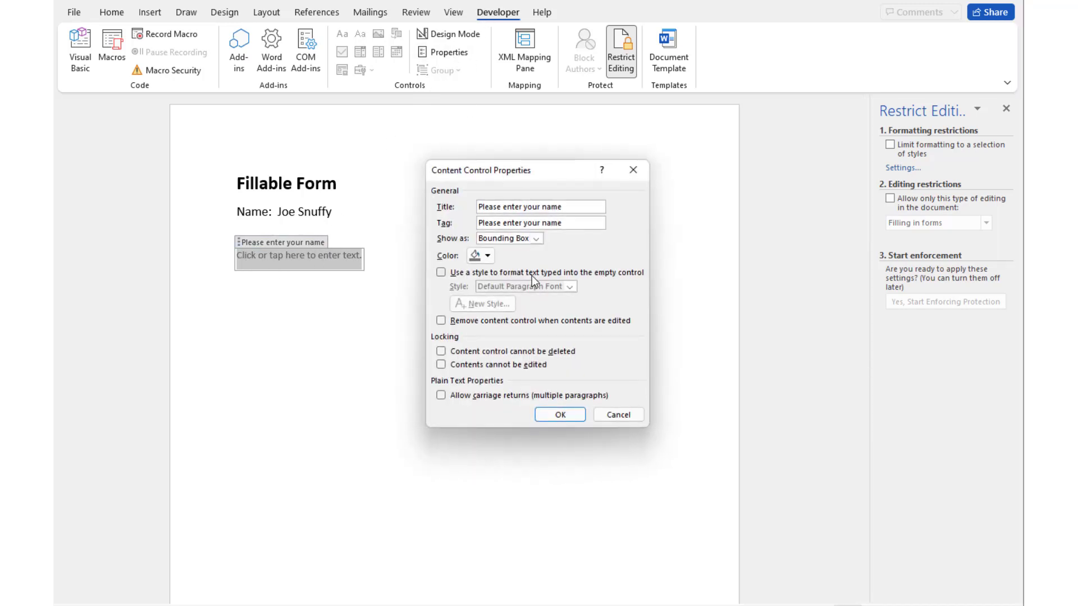
pyautogui.click(514, 238)
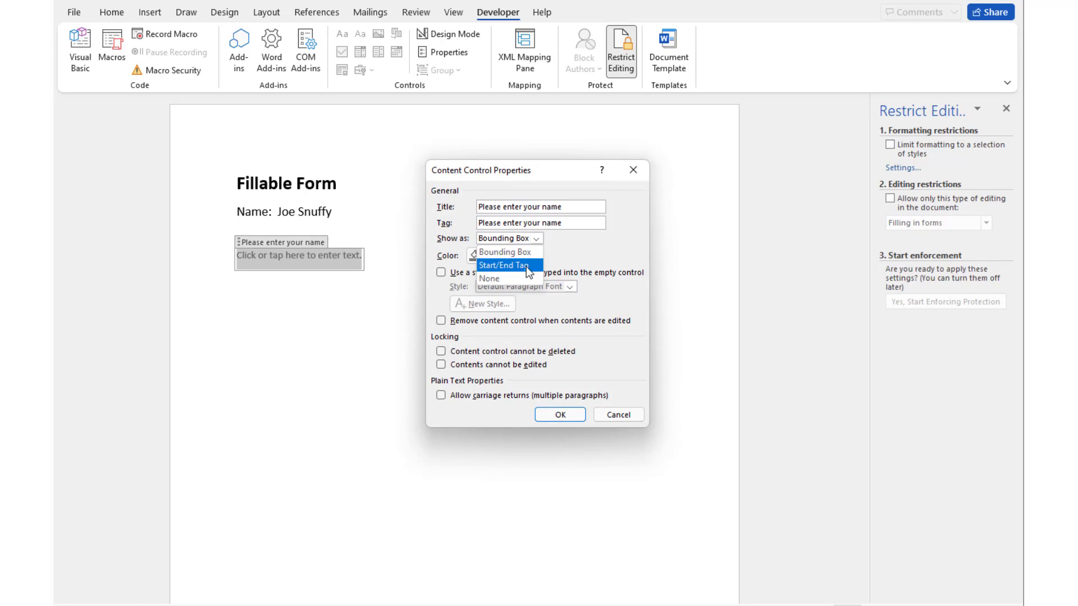
pyautogui.click(498, 271)
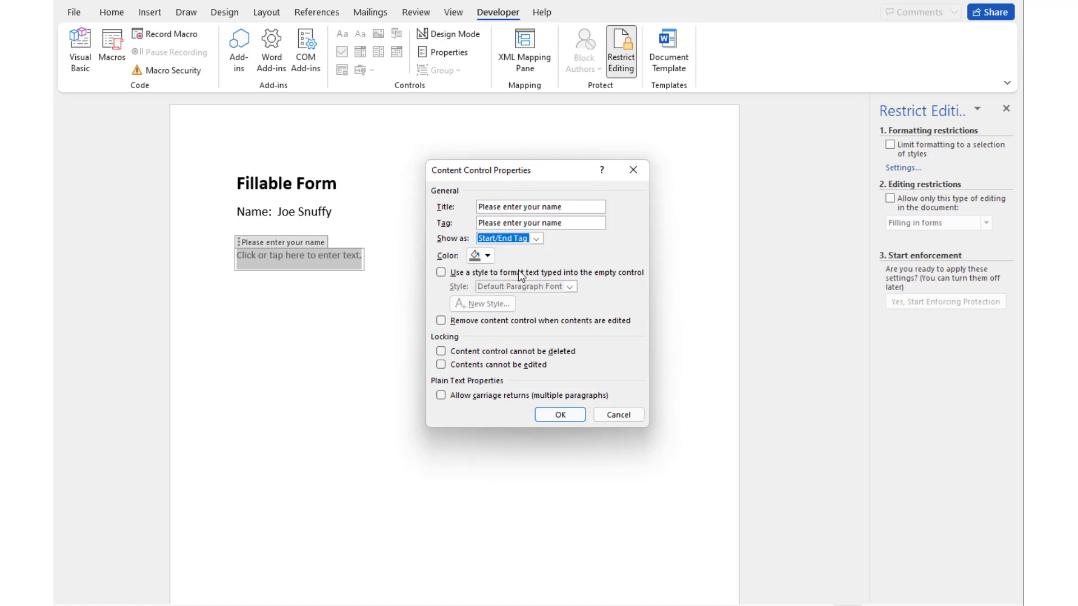
pyautogui.click(560, 414)
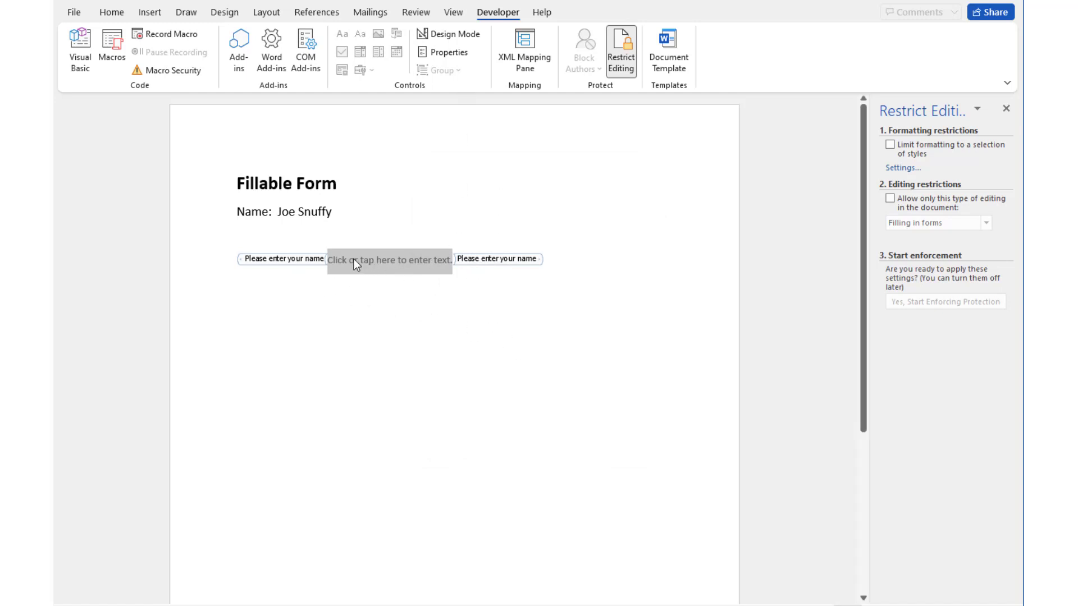
# Enter the sample name into the second text field and select it
pyautogui.write('Joe ')
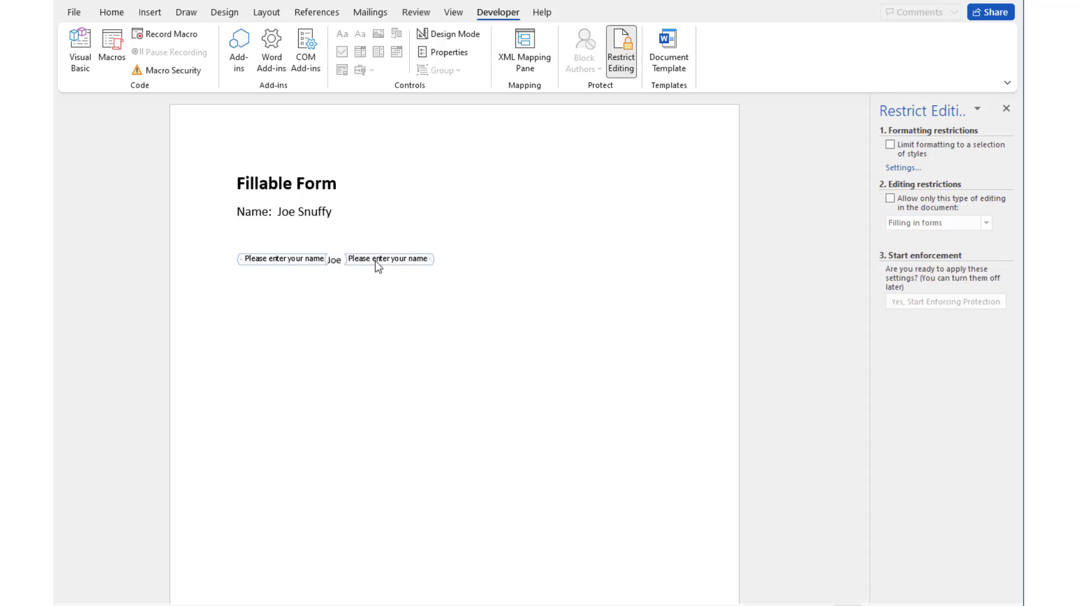
pyautogui.write('Snuffy')
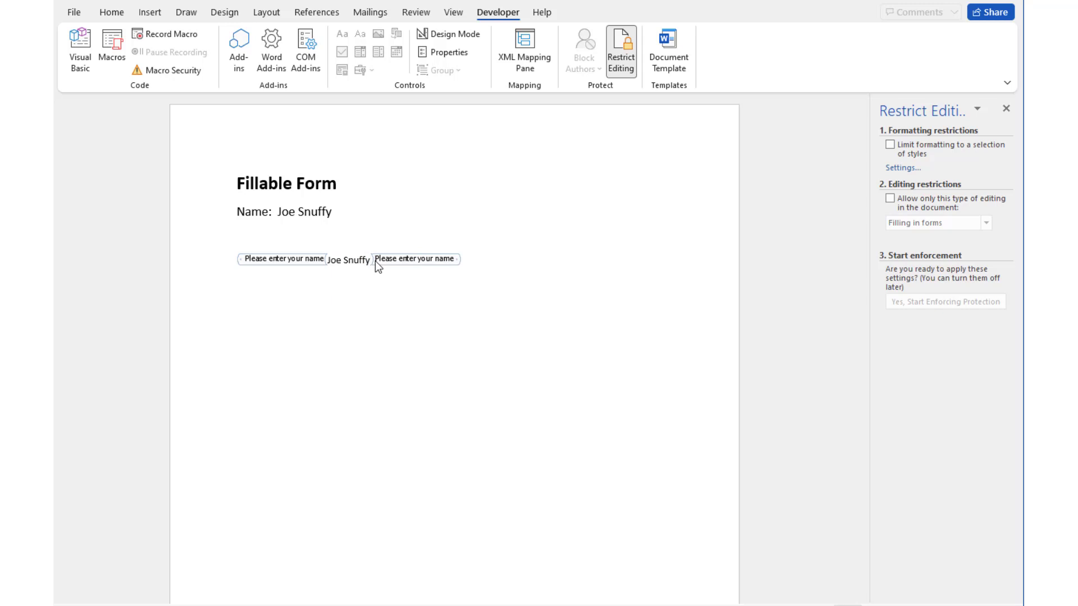
pyautogui.click(379, 210)
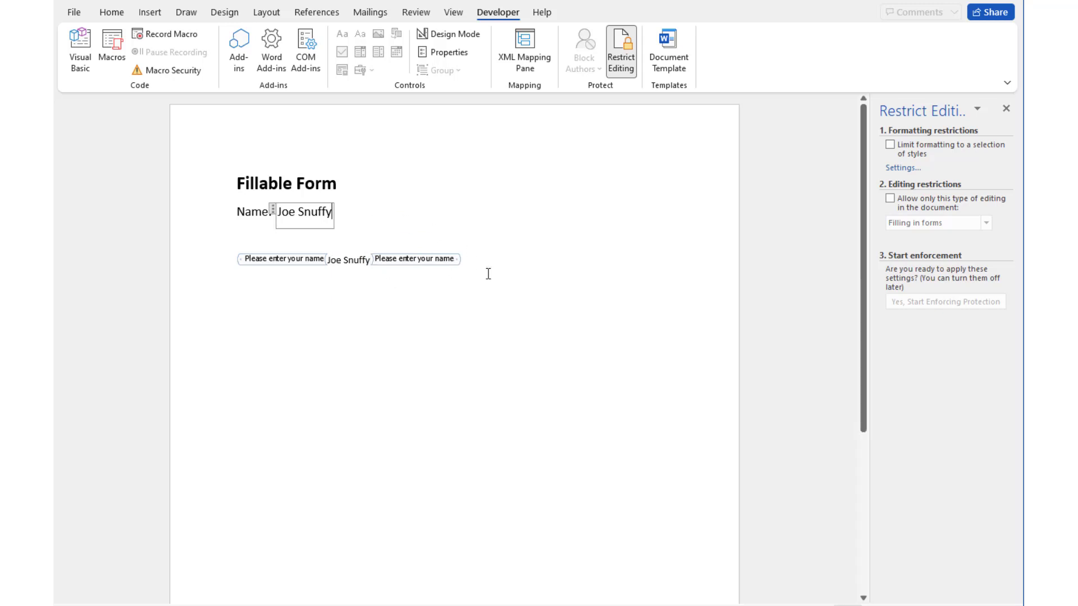
pyautogui.click(360, 260)
pyautogui.tripleClick(360, 259)
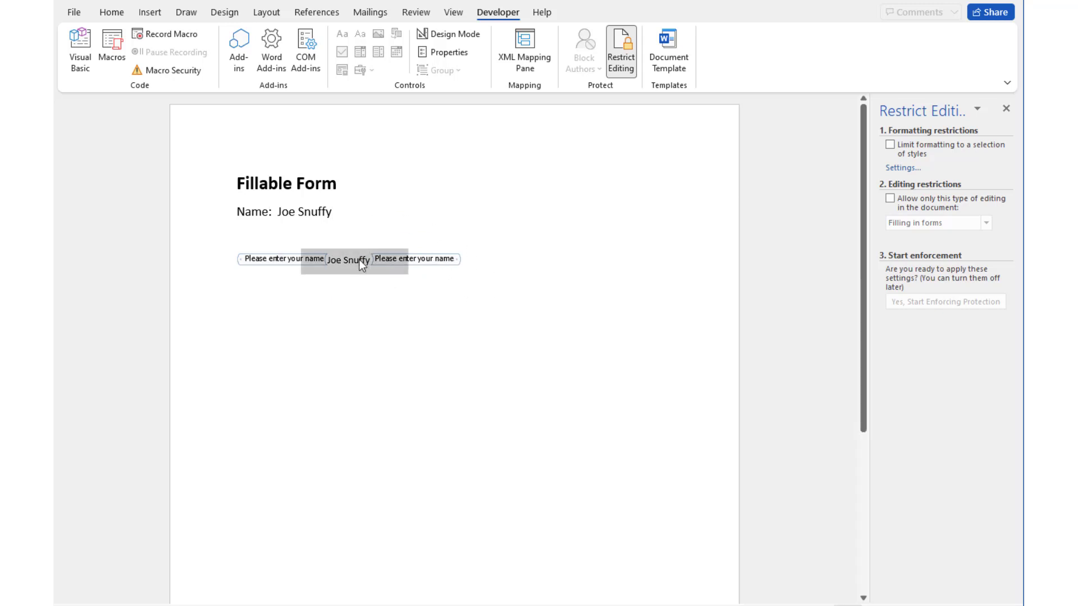
pyautogui.click(400, 289)
pyautogui.click(413, 262)
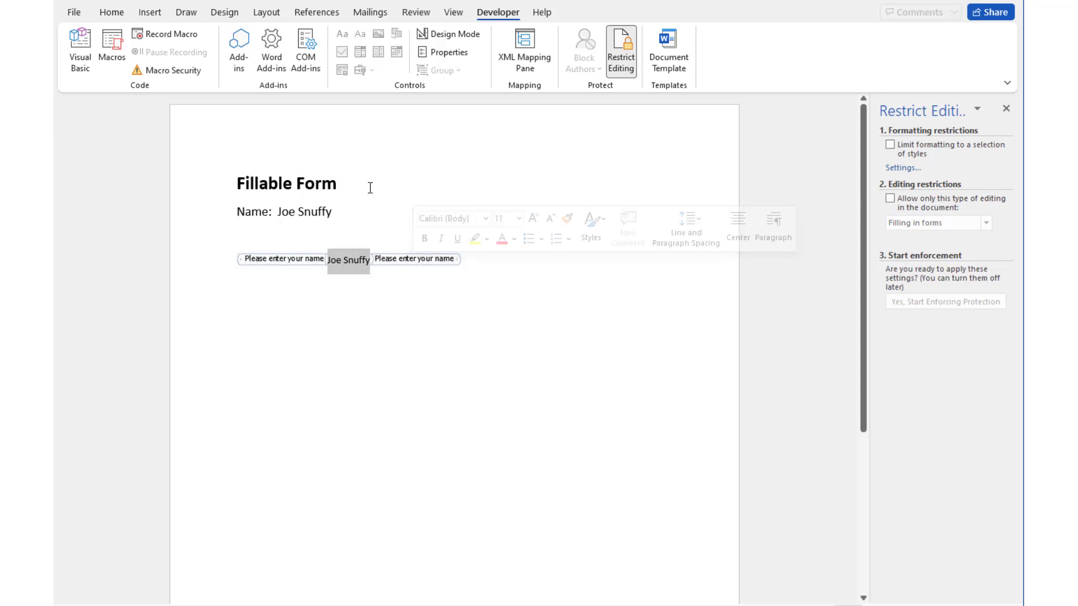
# Switch the name field's display to Bounding Box and start a new line below it
pyautogui.click(451, 54)
pyautogui.click(524, 242)
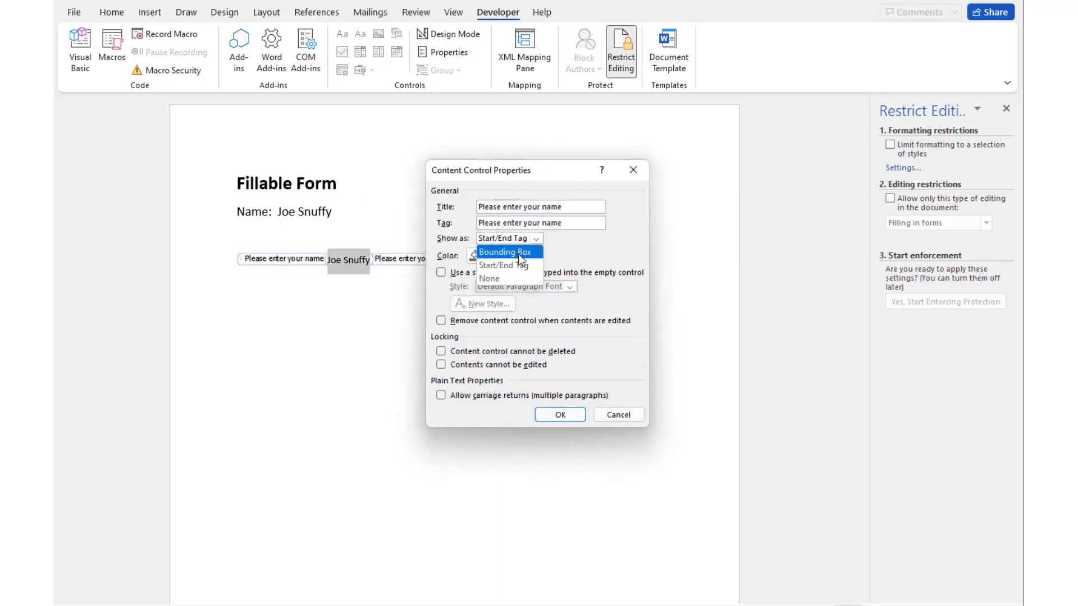
pyautogui.click(514, 250)
pyautogui.click(560, 414)
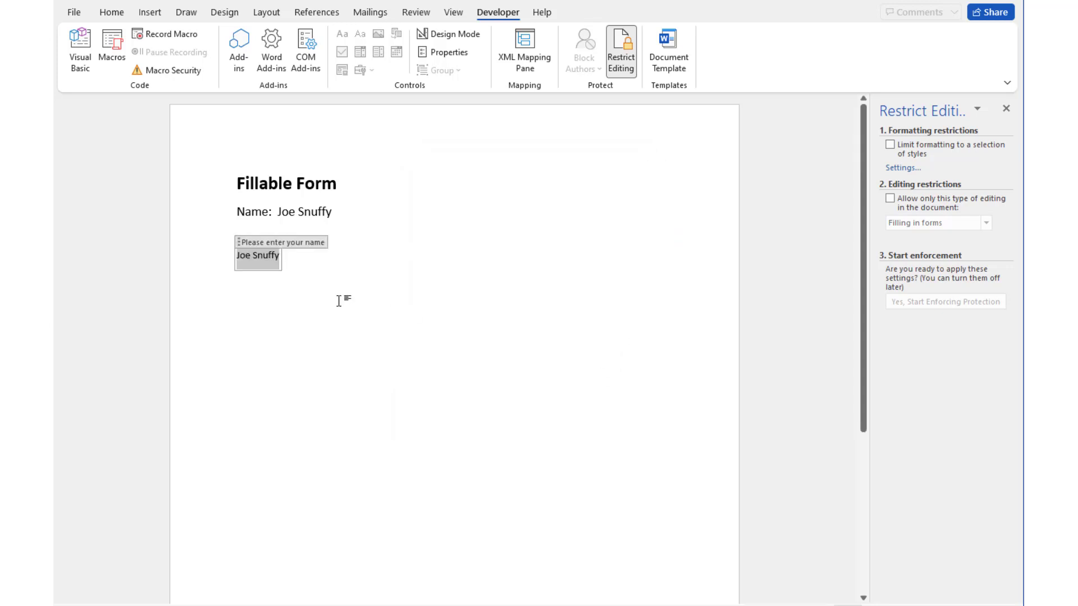
pyautogui.click(296, 265)
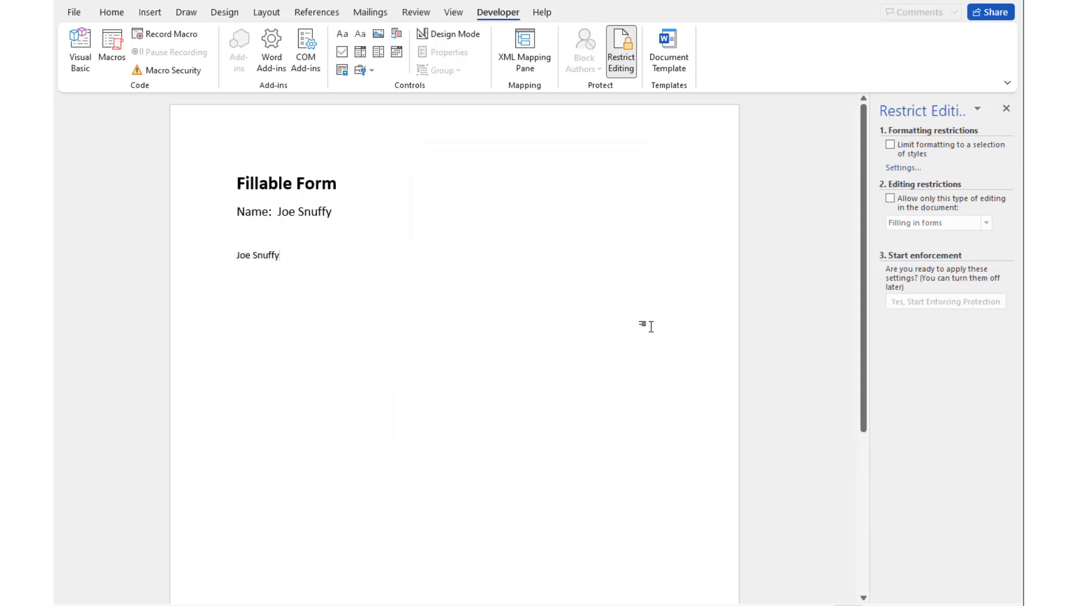
pyautogui.press('Return')
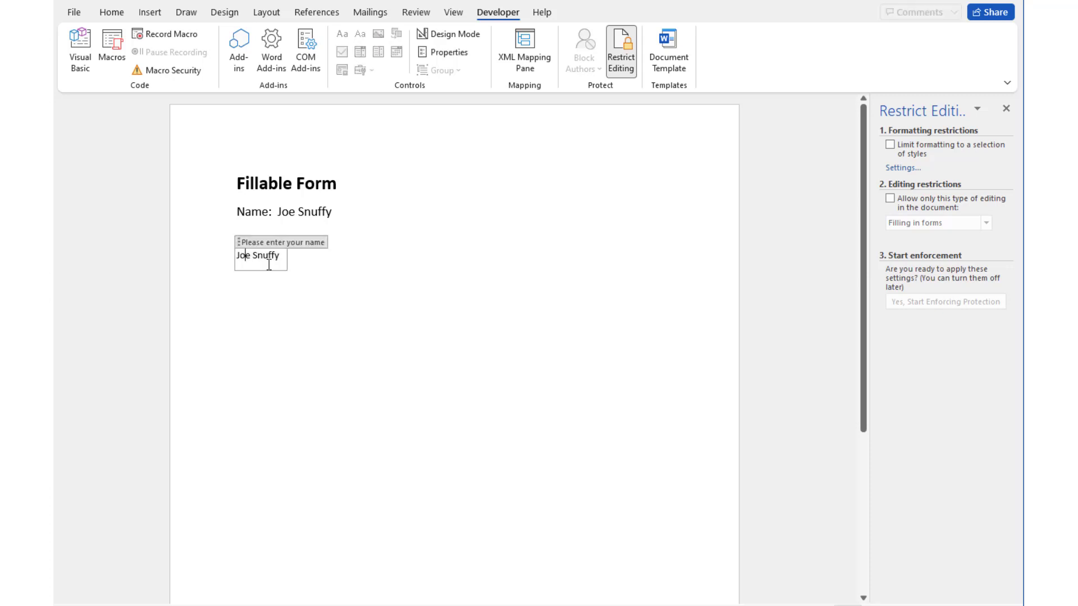
pyautogui.click(268, 262)
pyautogui.click(251, 291)
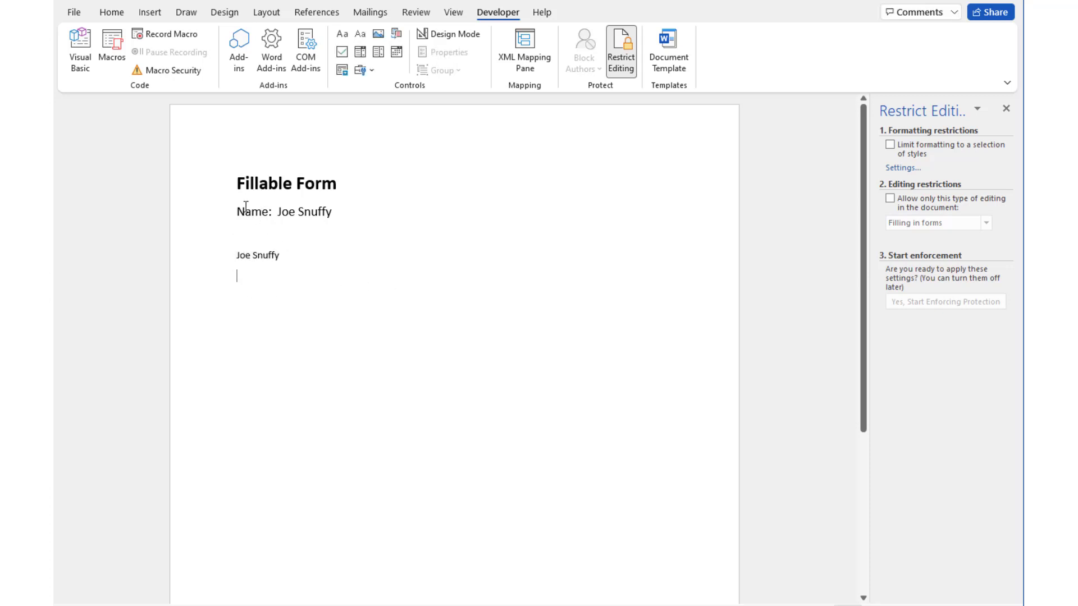
pyautogui.click(259, 256)
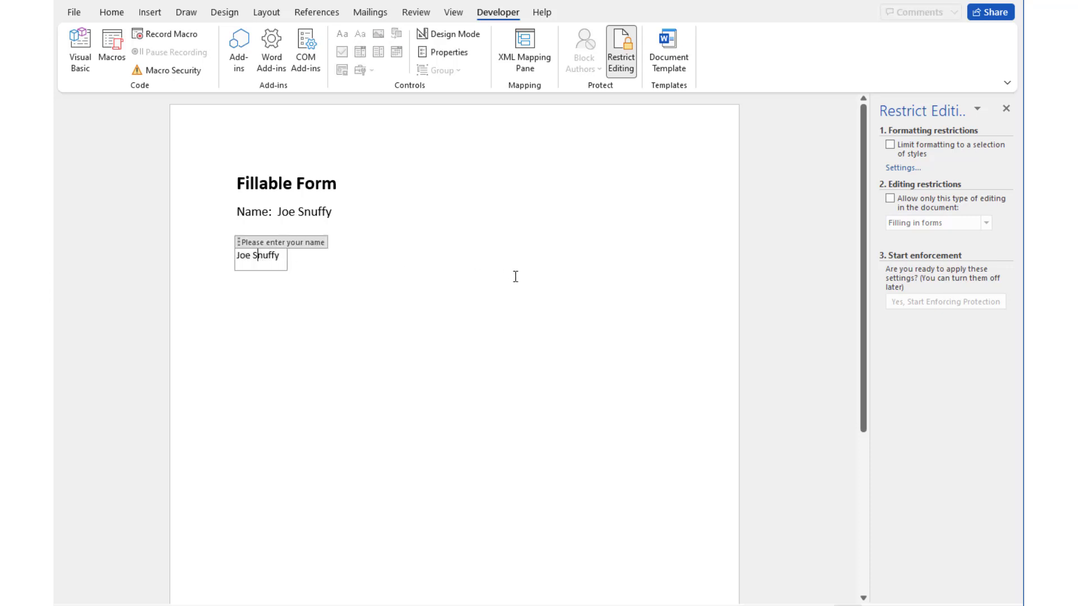
pyautogui.click(274, 296)
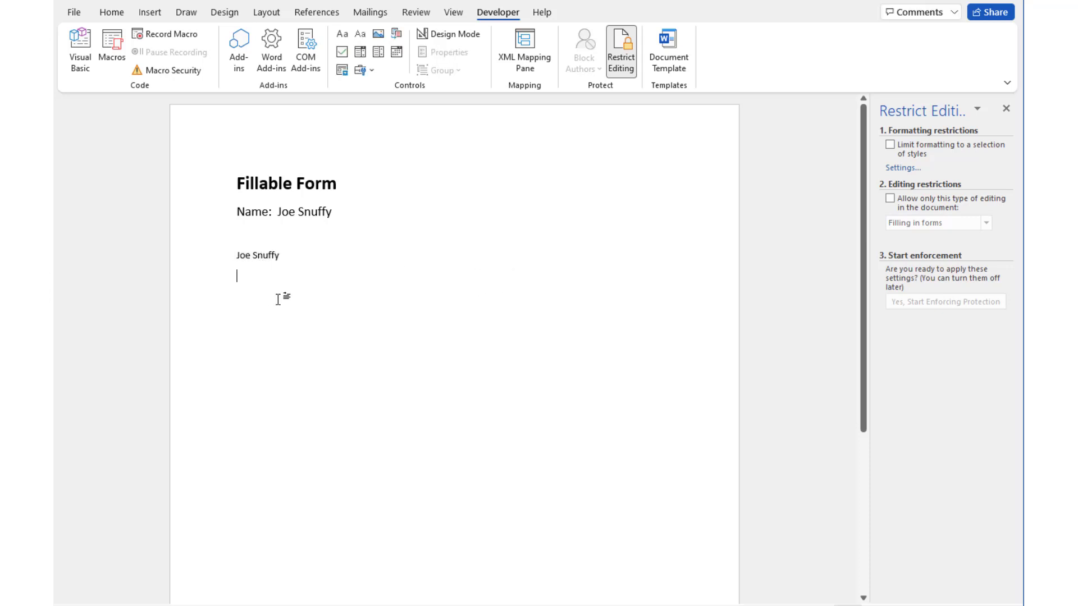
# Insert a drop-down list and rename its default choice to 'Select content for Tab'
pyautogui.click(378, 52)
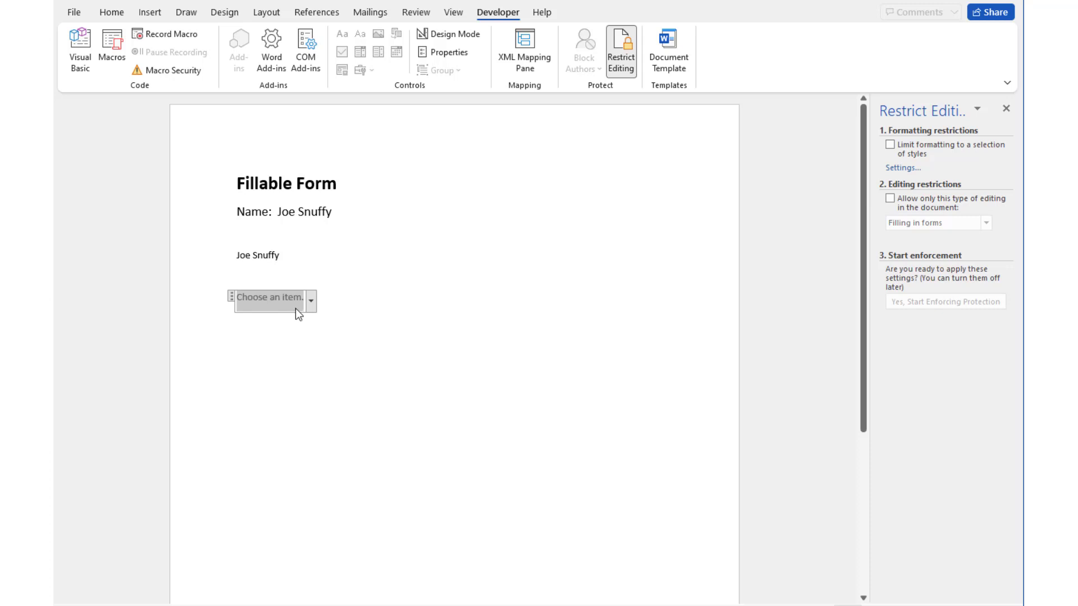
pyautogui.click(444, 52)
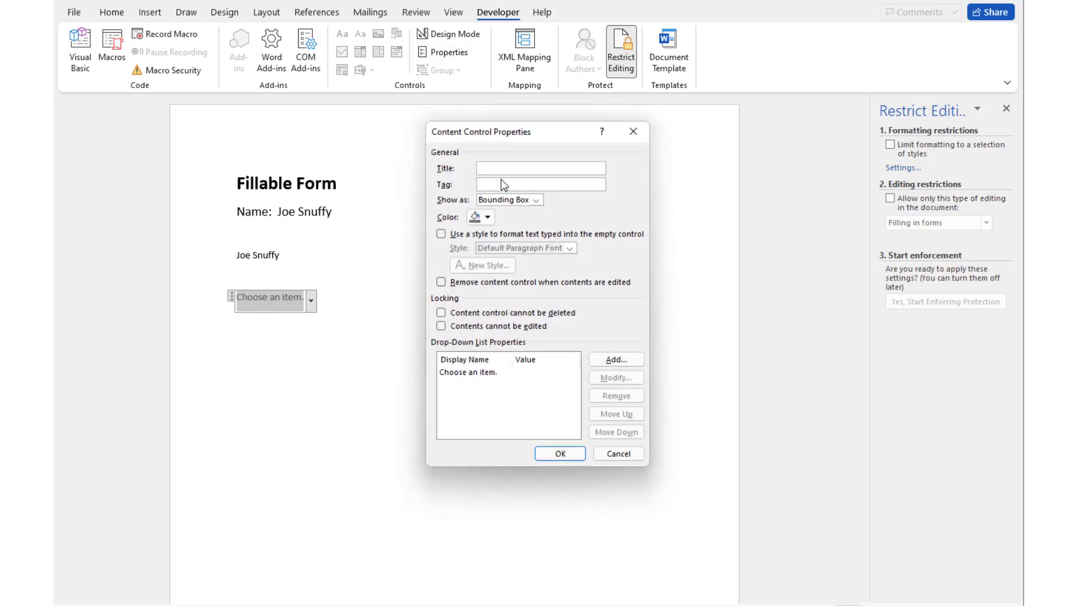
pyautogui.click(479, 373)
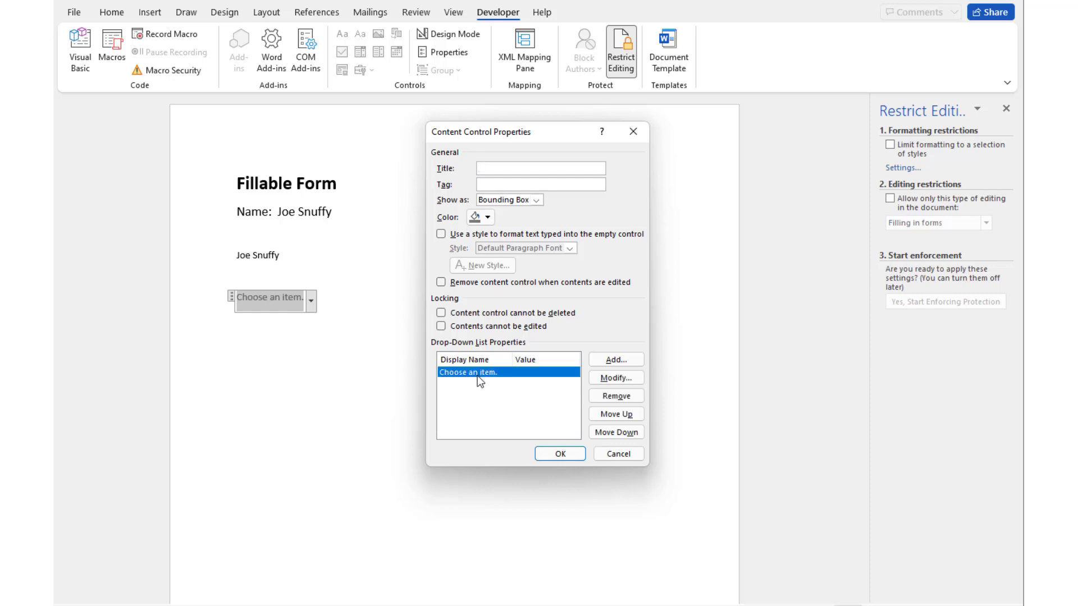
pyautogui.click(618, 378)
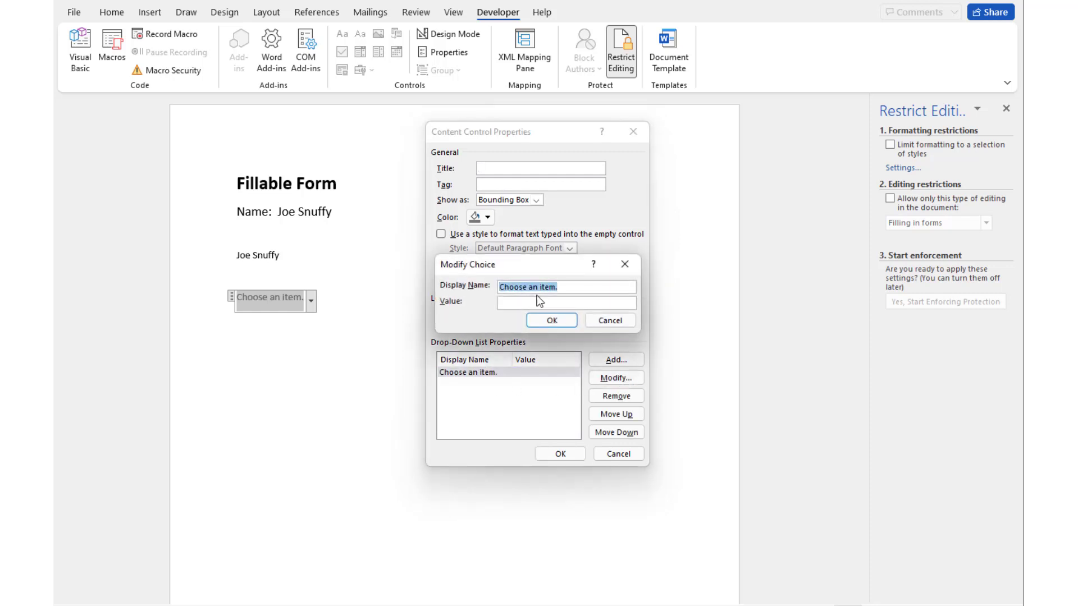
pyautogui.write('Se')
pyautogui.write('lect content for Tab 1')
pyautogui.click(567, 324)
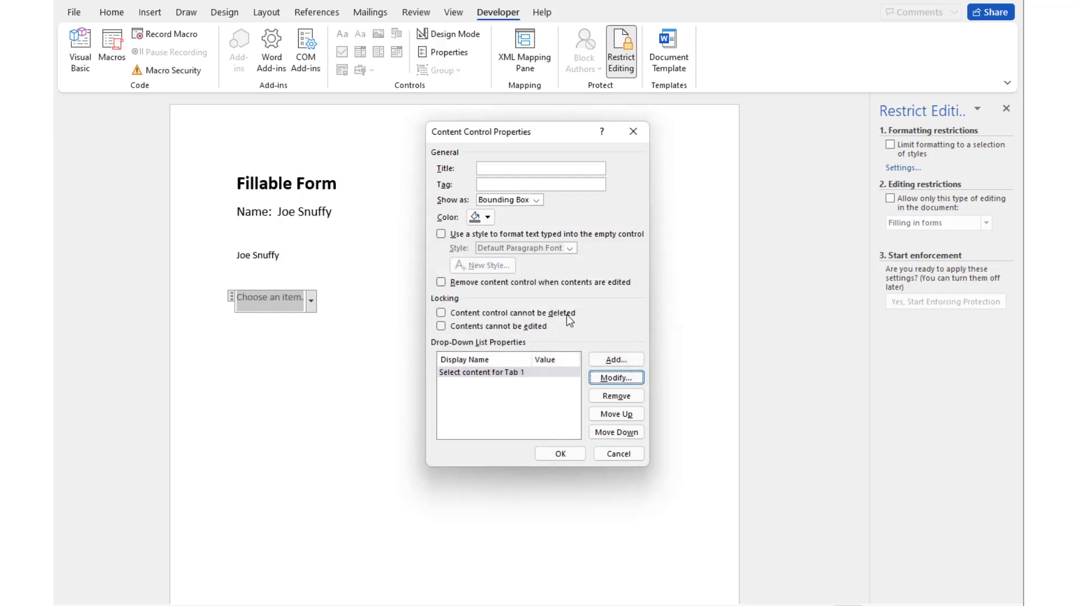
# Add the choices 'Option 1' and a pasted long sample entry, then save the list
pyautogui.click(617, 361)
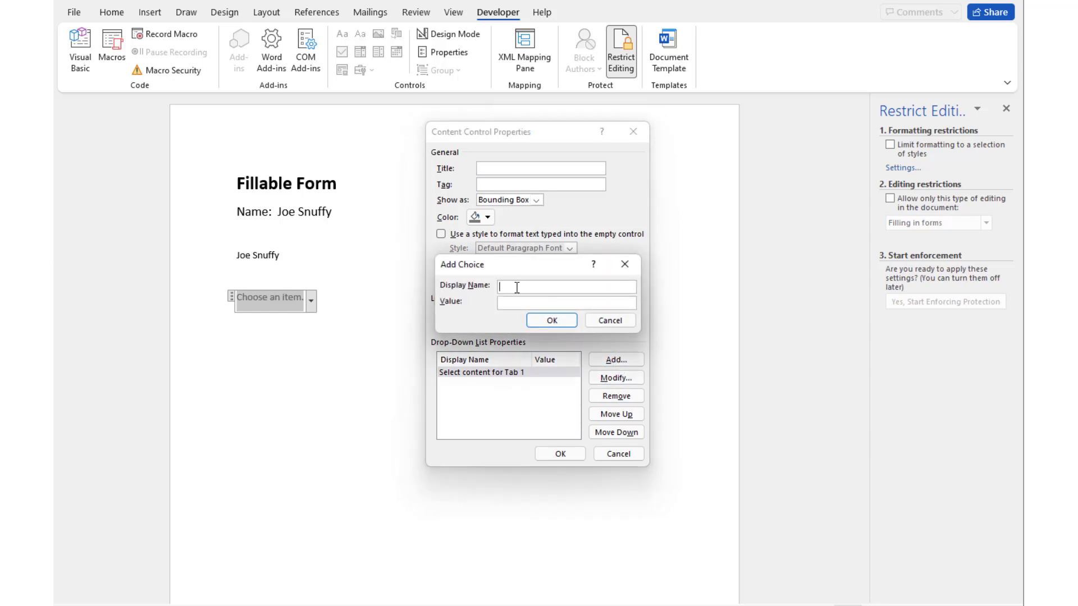
pyautogui.write('Option 1')
pyautogui.press('Return')
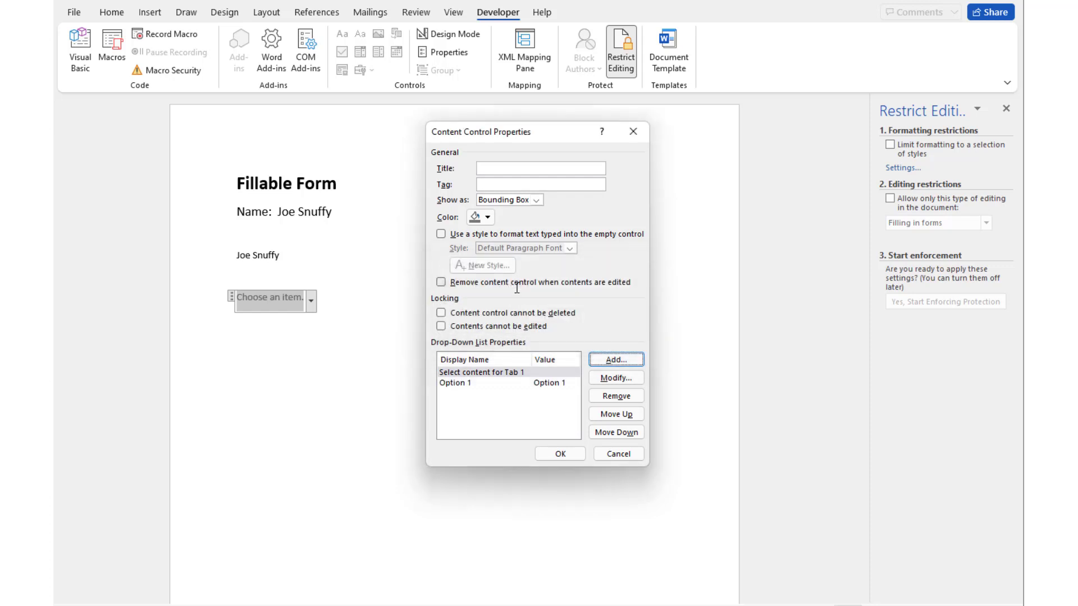
pyautogui.click(621, 363)
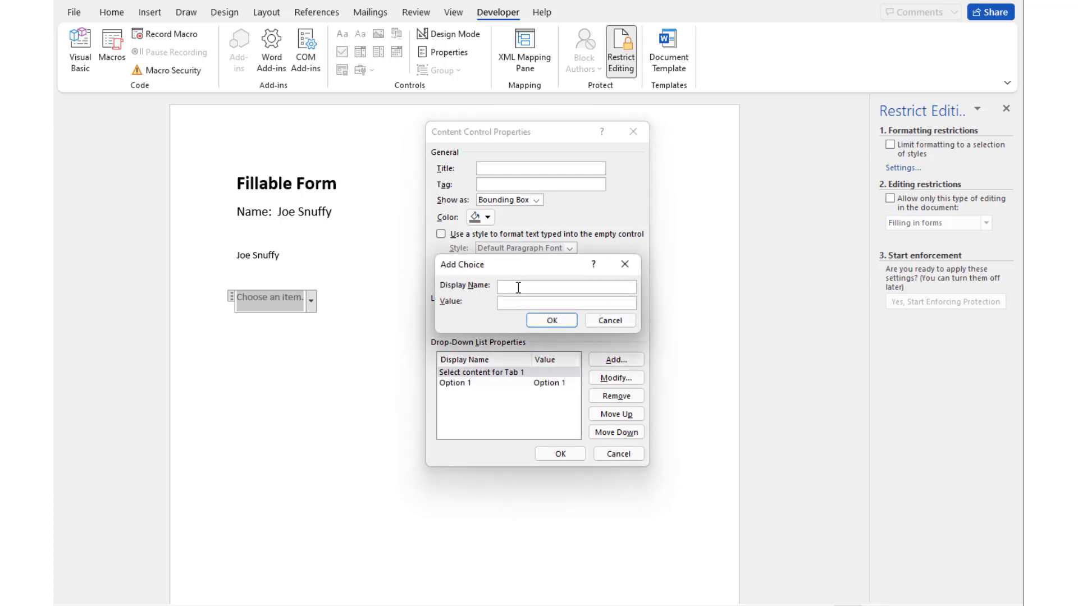
pyautogui.hotkey('ctrl', 'v')
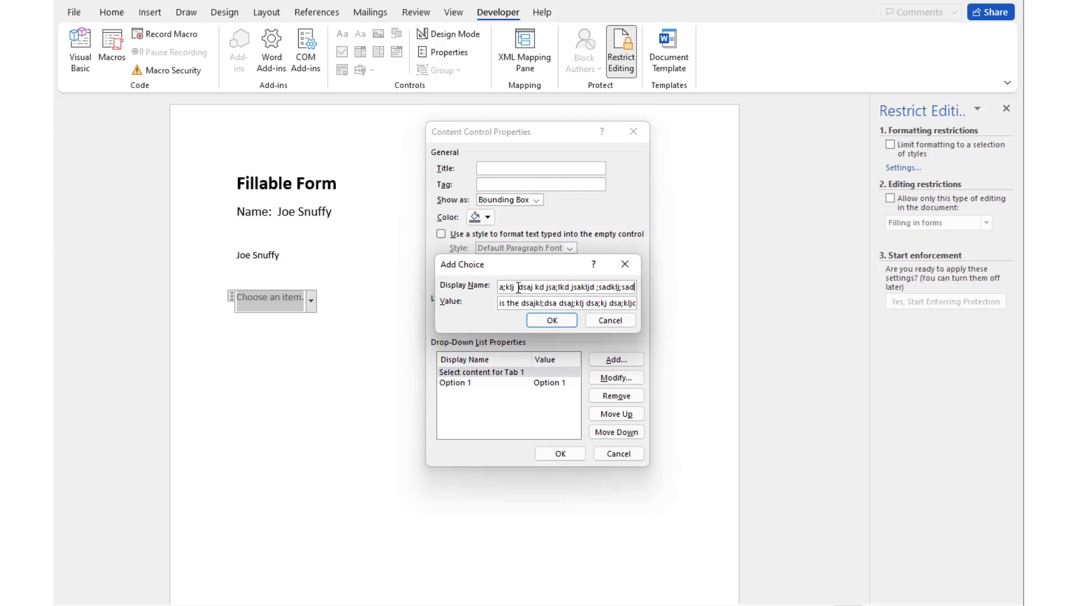
pyautogui.click(552, 321)
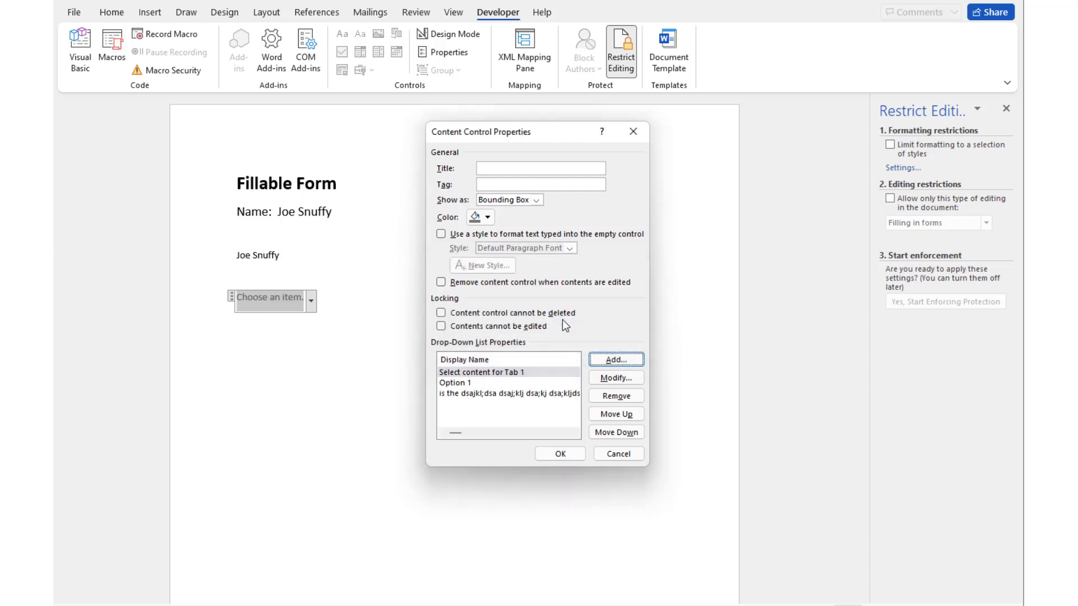
pyautogui.click(560, 454)
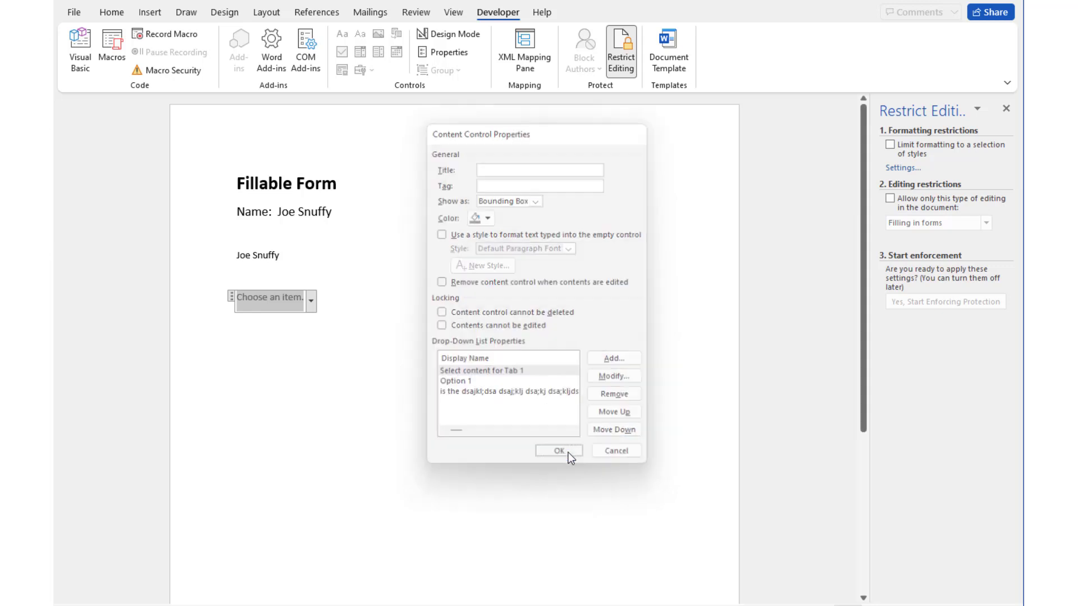
# Test the drop-down by choosing Option 1
pyautogui.click(312, 300)
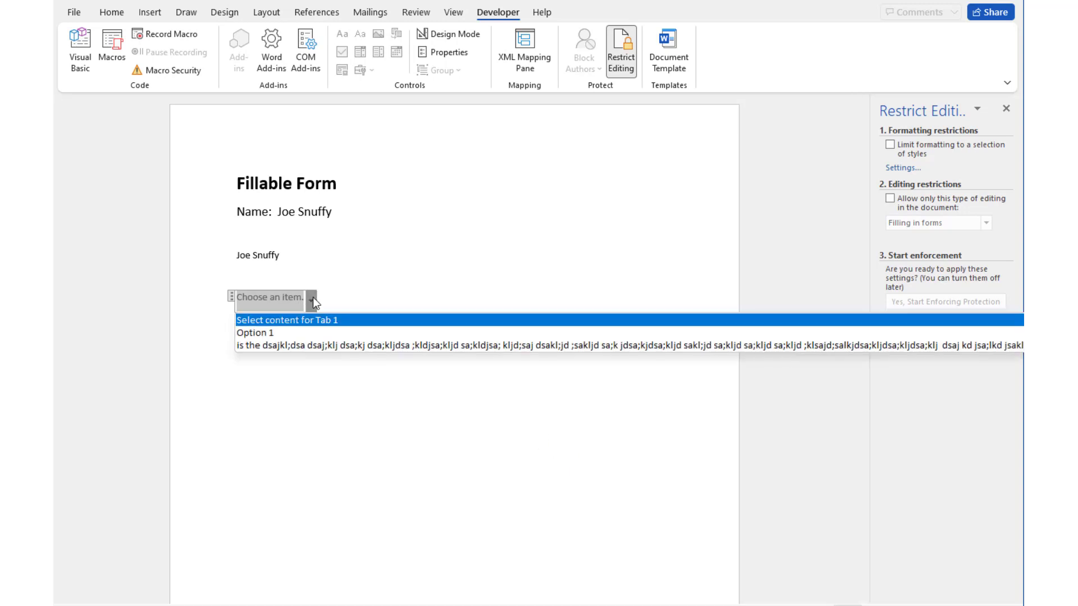
pyautogui.click(312, 332)
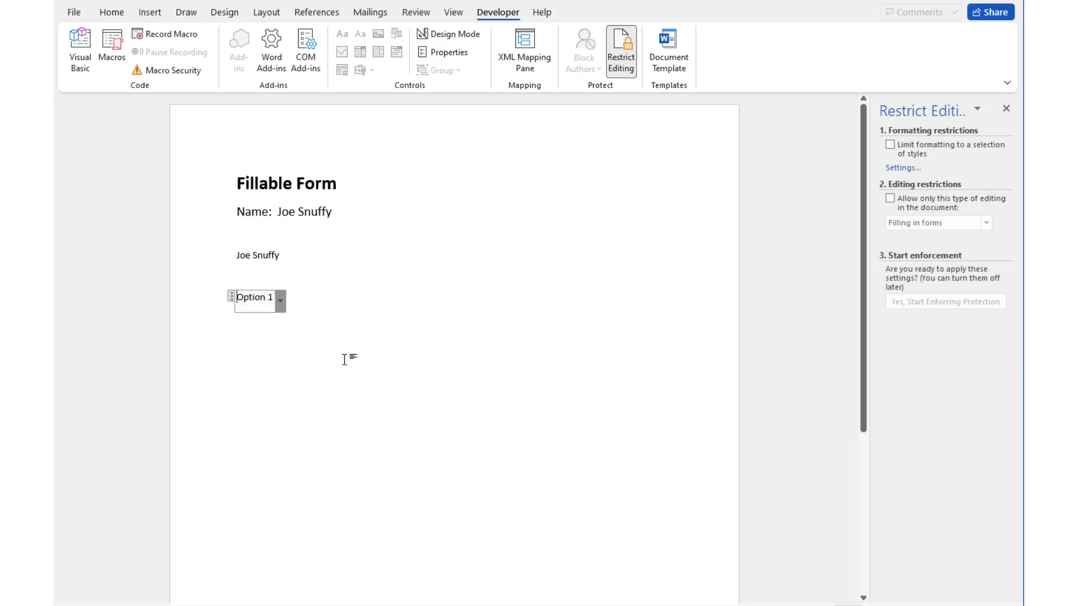
pyautogui.click(321, 327)
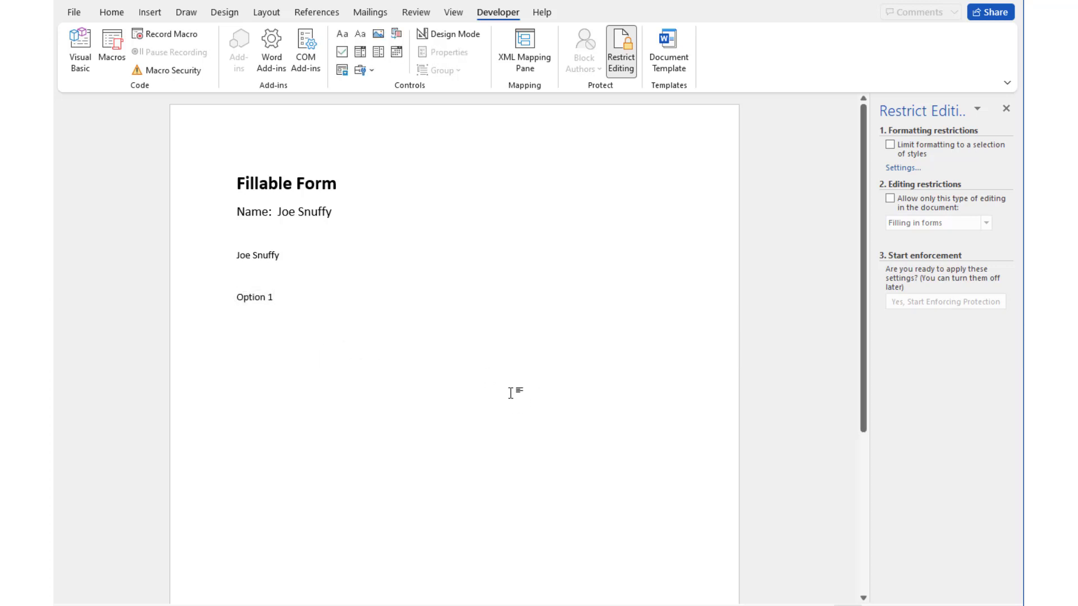
pyautogui.press('Return')
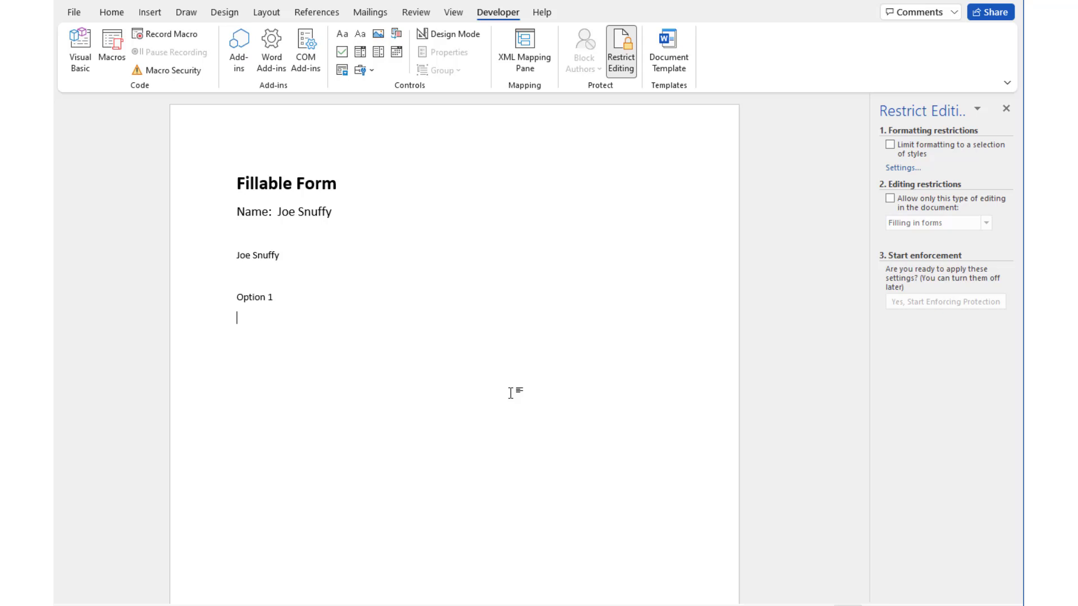
# Change the drop-down to the long sample entry, wrapping over two lines, and return above
pyautogui.click(249, 297)
pyautogui.click(286, 301)
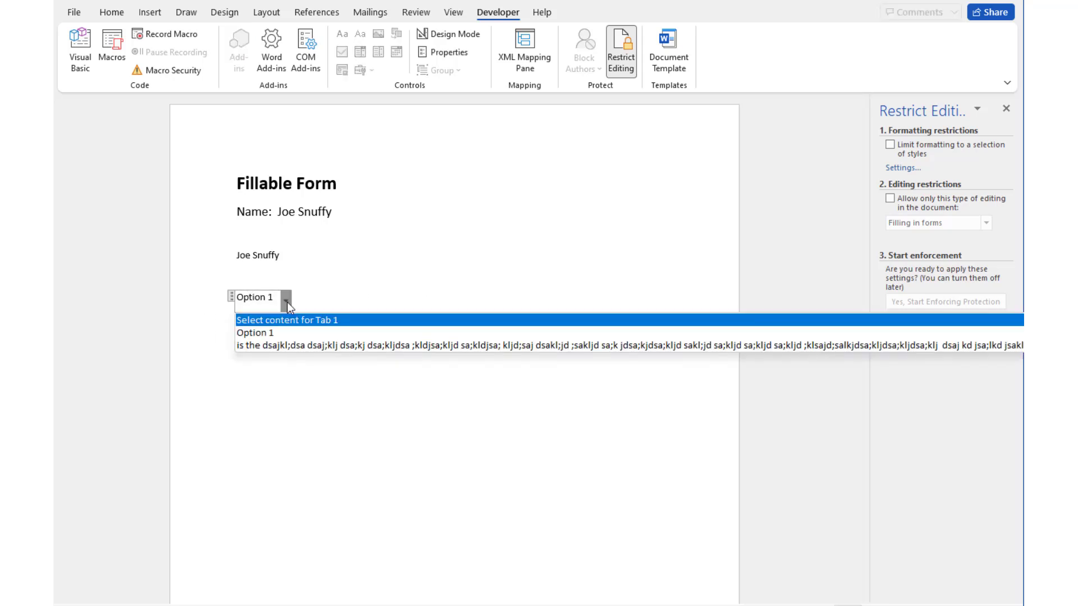
pyautogui.click(308, 349)
pyautogui.click(352, 408)
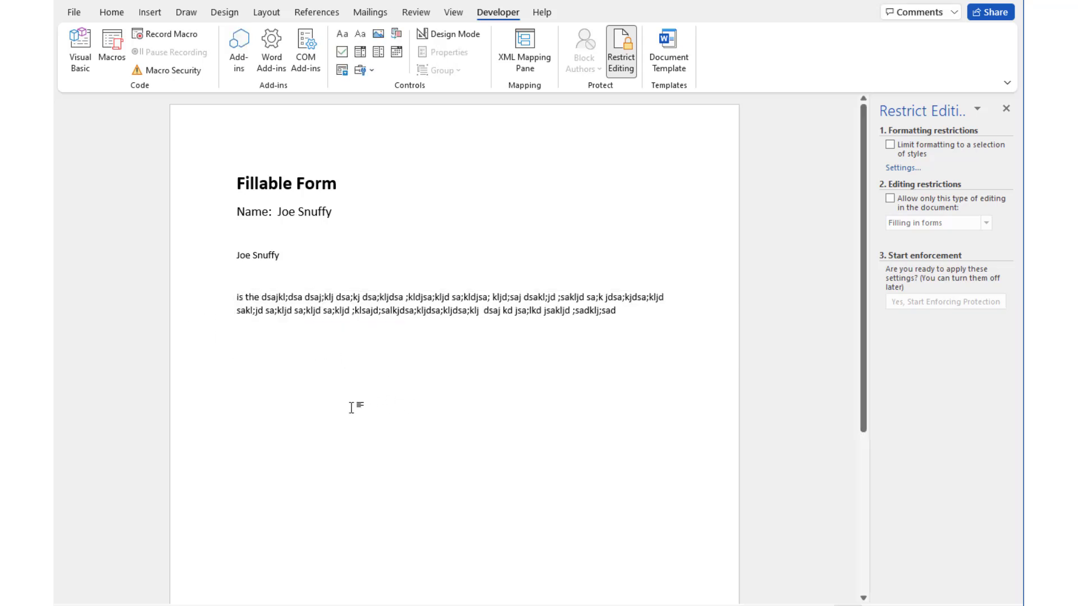
pyautogui.click(321, 310)
pyautogui.click(230, 296)
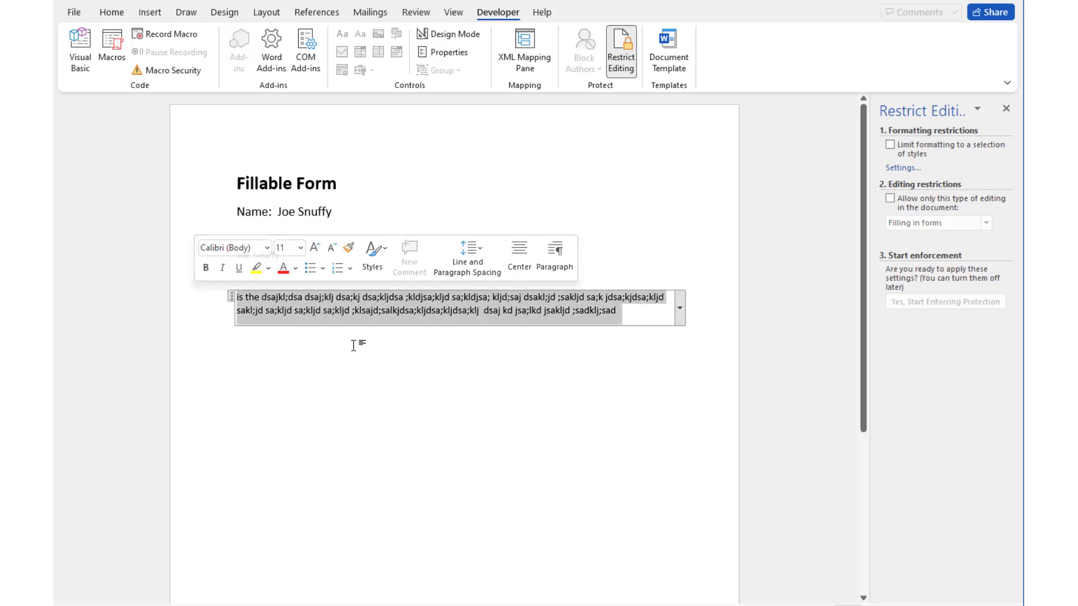
pyautogui.click(527, 386)
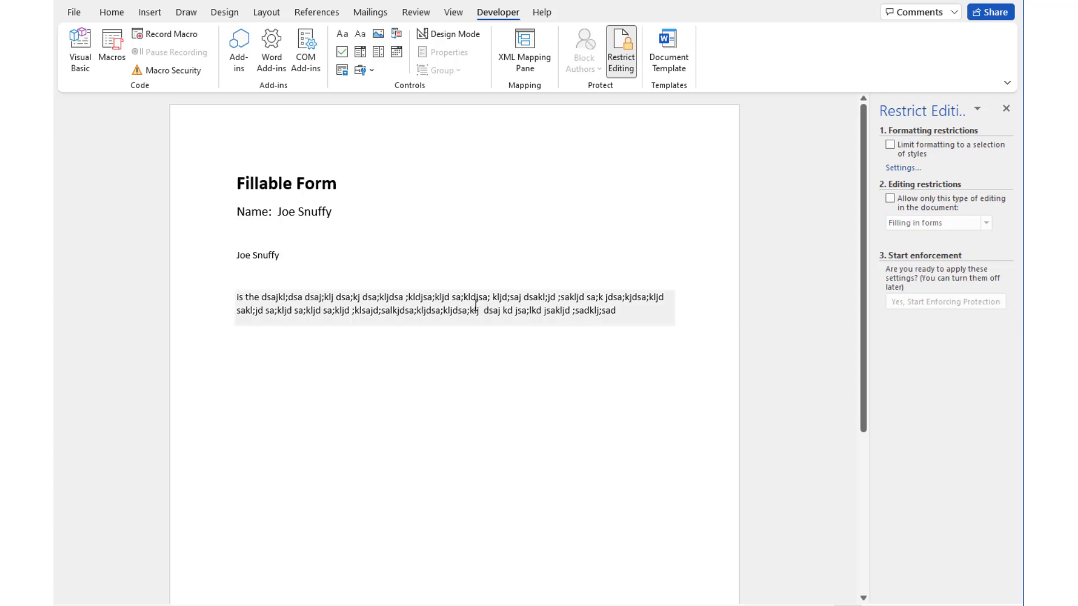
pyautogui.click(452, 303)
pyautogui.click(253, 280)
pyautogui.click(606, 312)
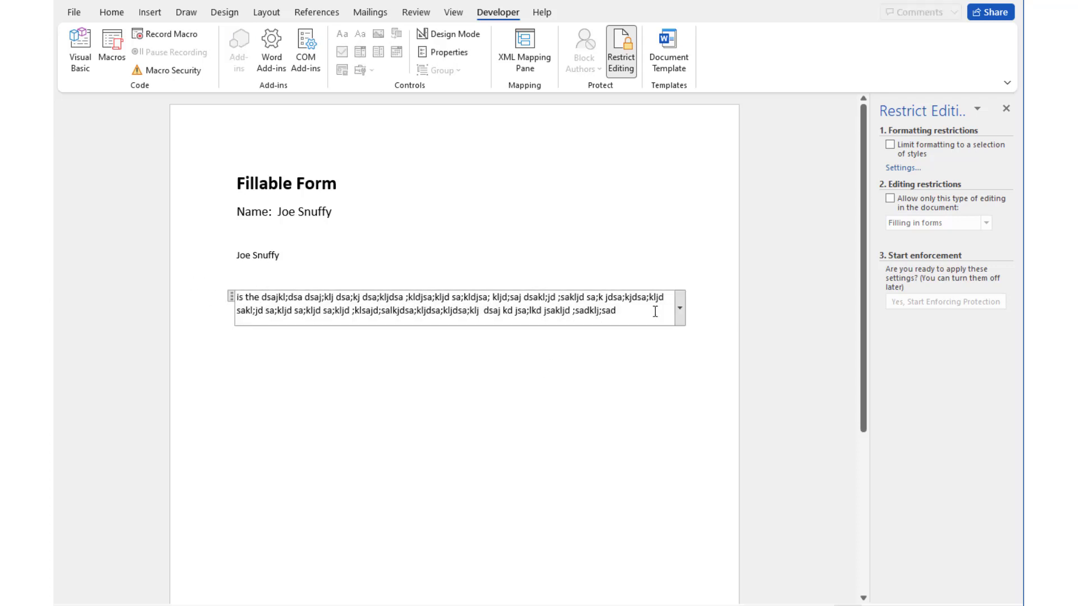
pyautogui.click(243, 276)
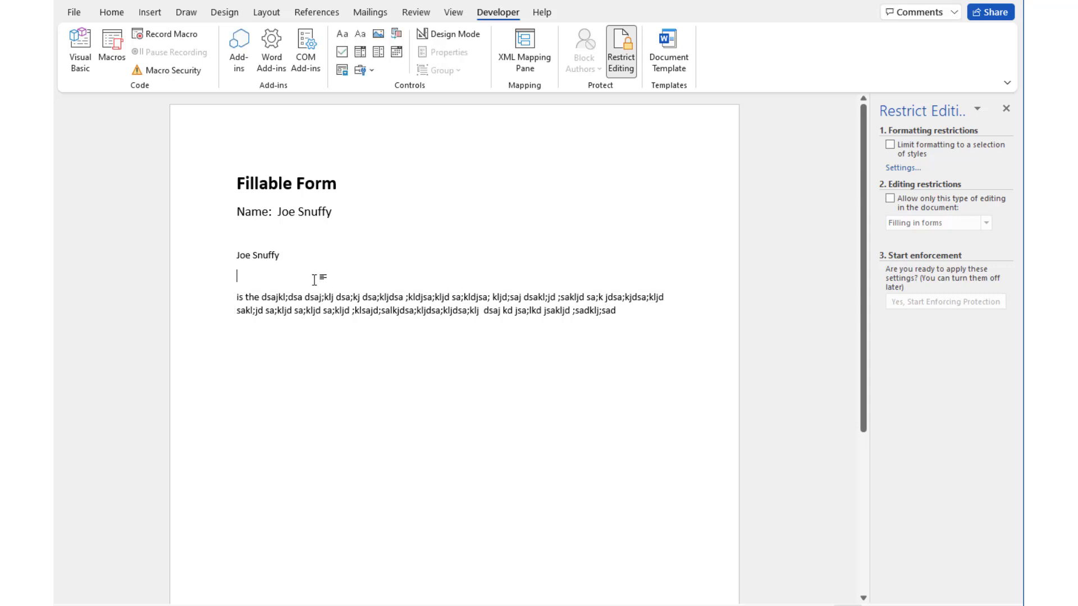
# Insert a plain text field titled 'Add a topic group name' above the drop-down
pyautogui.click(365, 34)
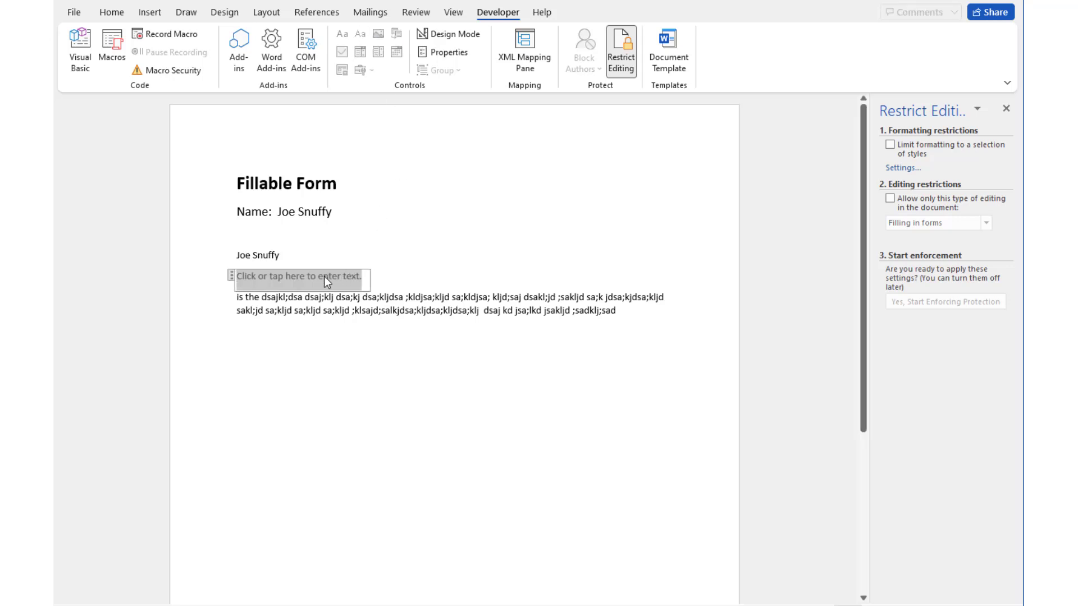
pyautogui.click(463, 51)
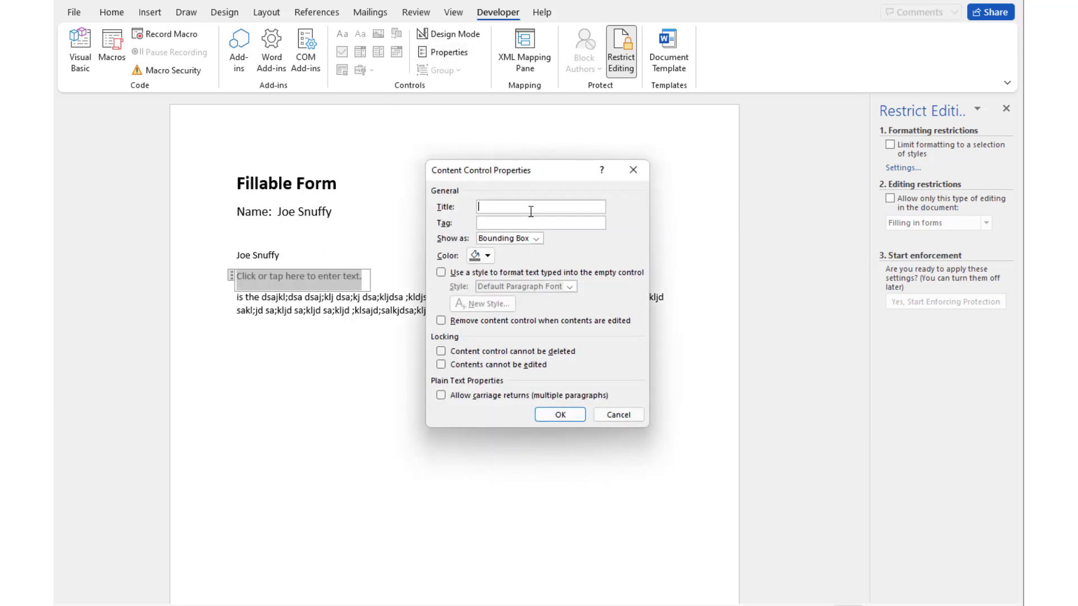
pyautogui.write('Add a topic group name')
pyautogui.click(567, 420)
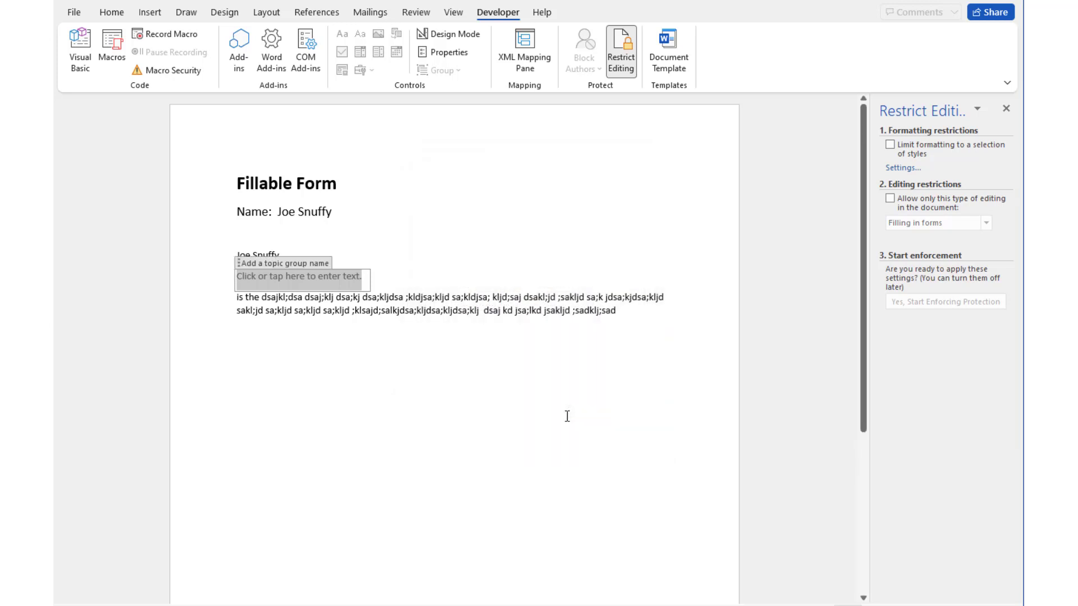
pyautogui.click(414, 363)
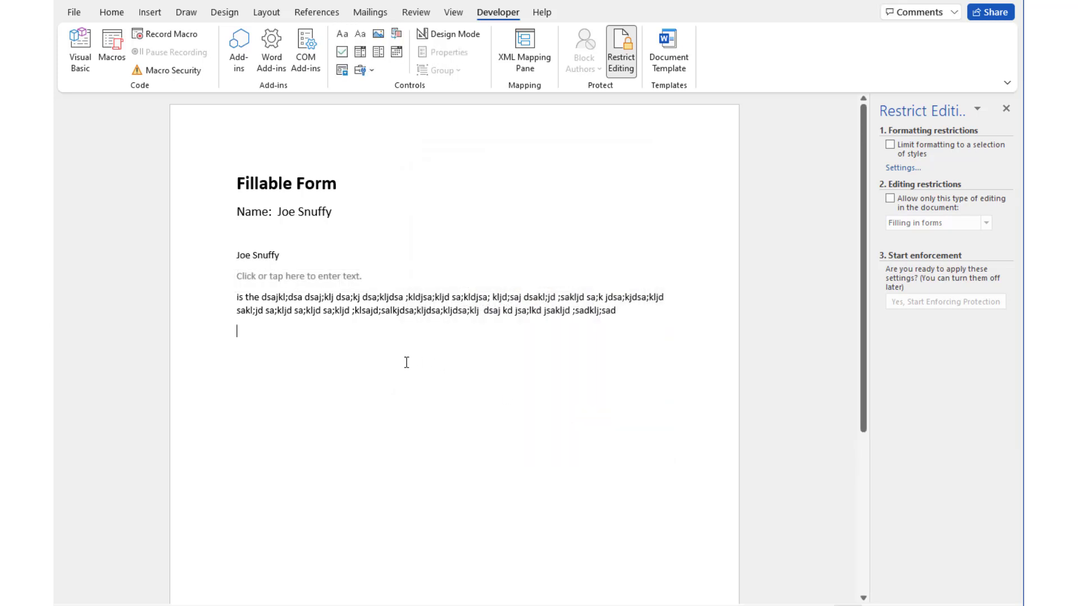
pyautogui.click(261, 256)
# Type 'General Text' into the new field and make it bold
pyautogui.click(279, 278)
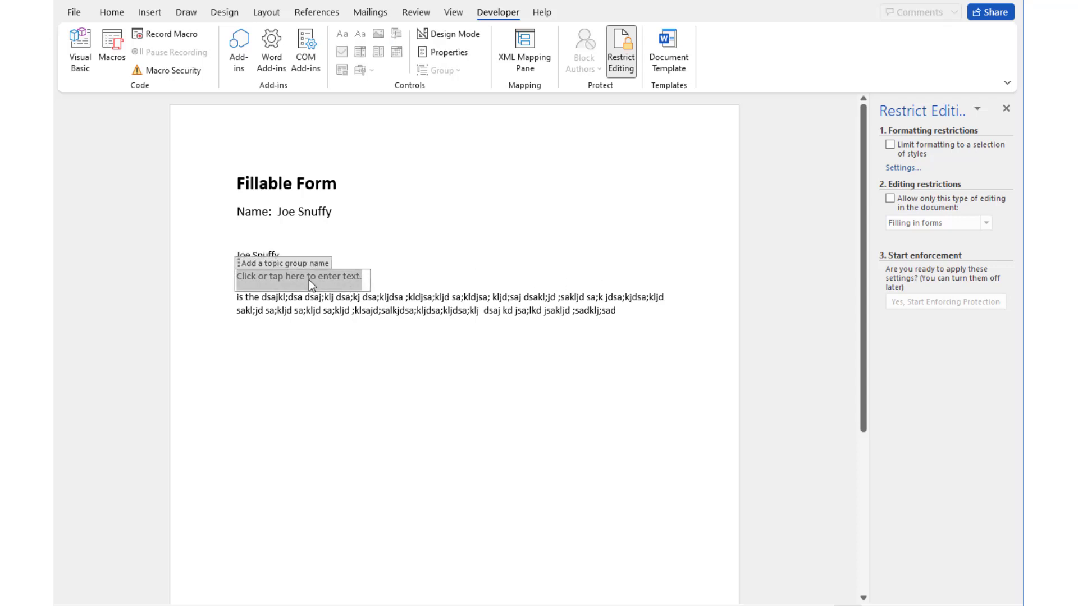
pyautogui.write('General Text')
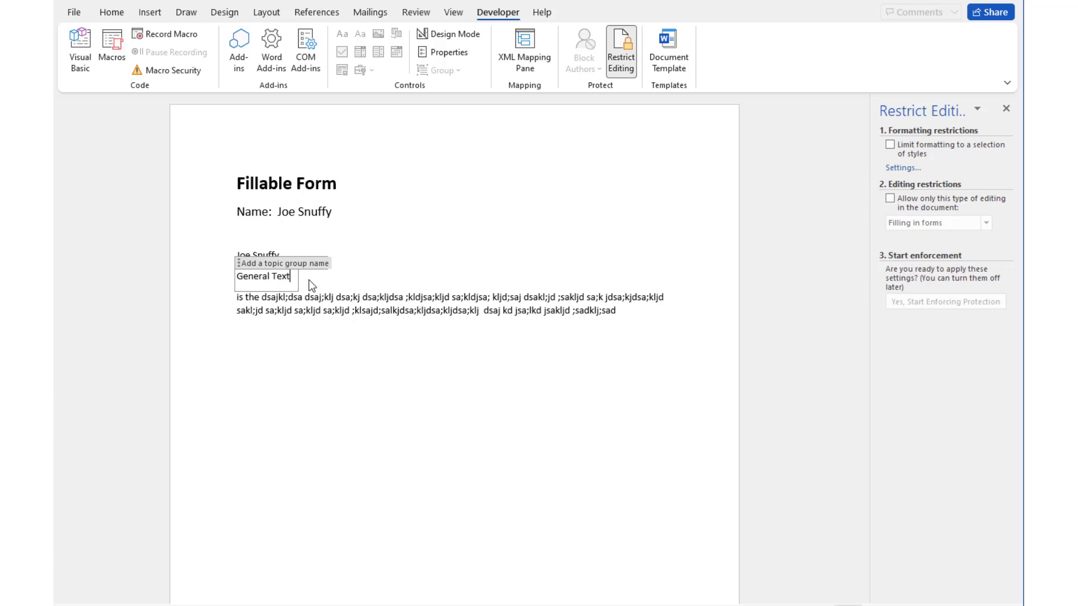
pyautogui.click(349, 330)
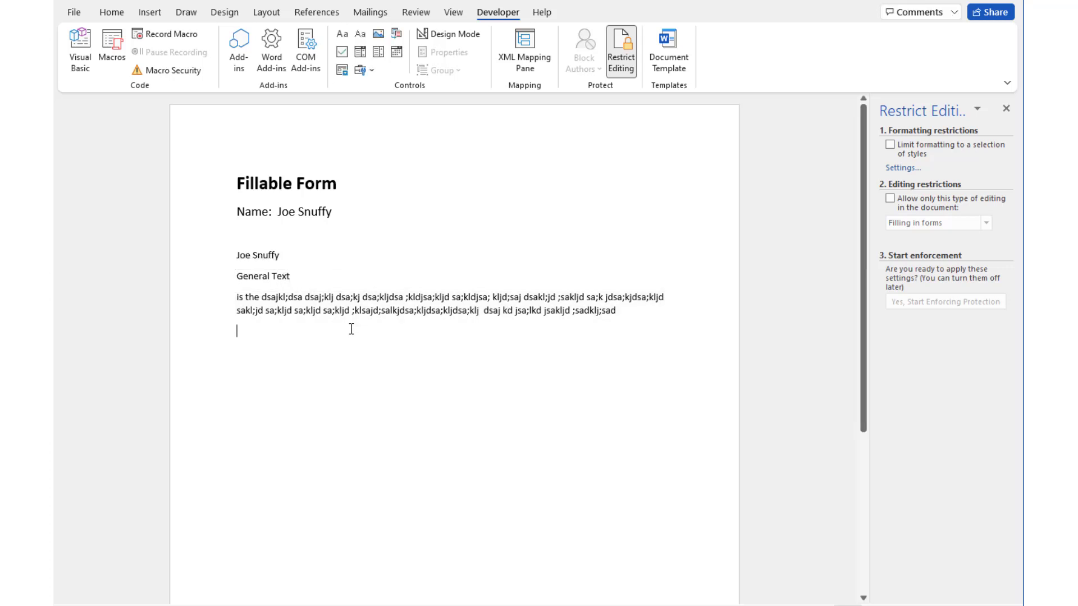
pyautogui.click(292, 279)
pyautogui.moveTo(292, 279); pyautogui.dragTo(213, 278)
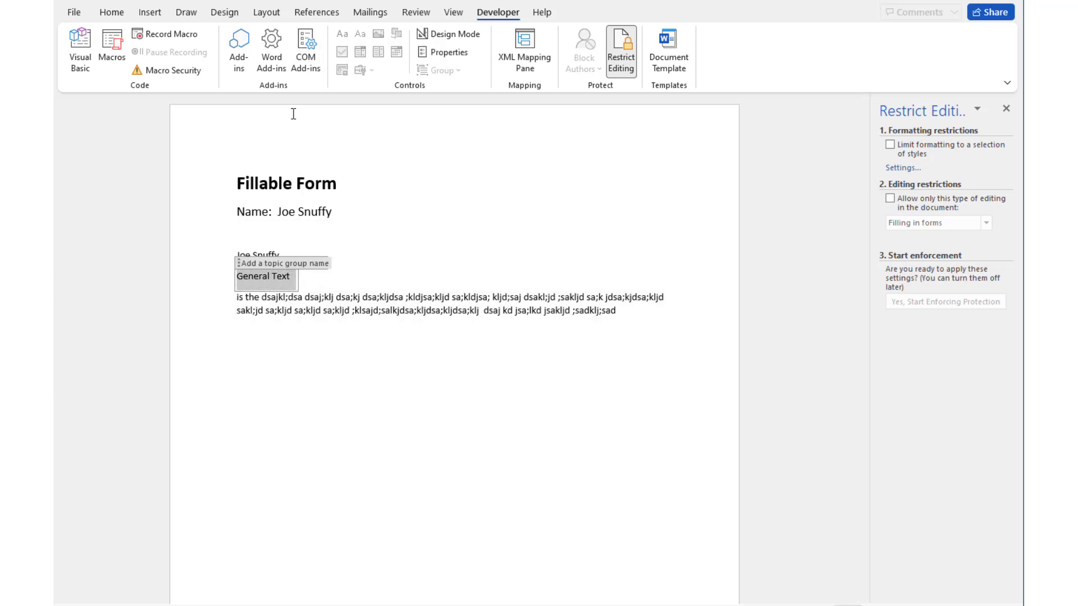
pyautogui.hotkey('ctrl', 'b')
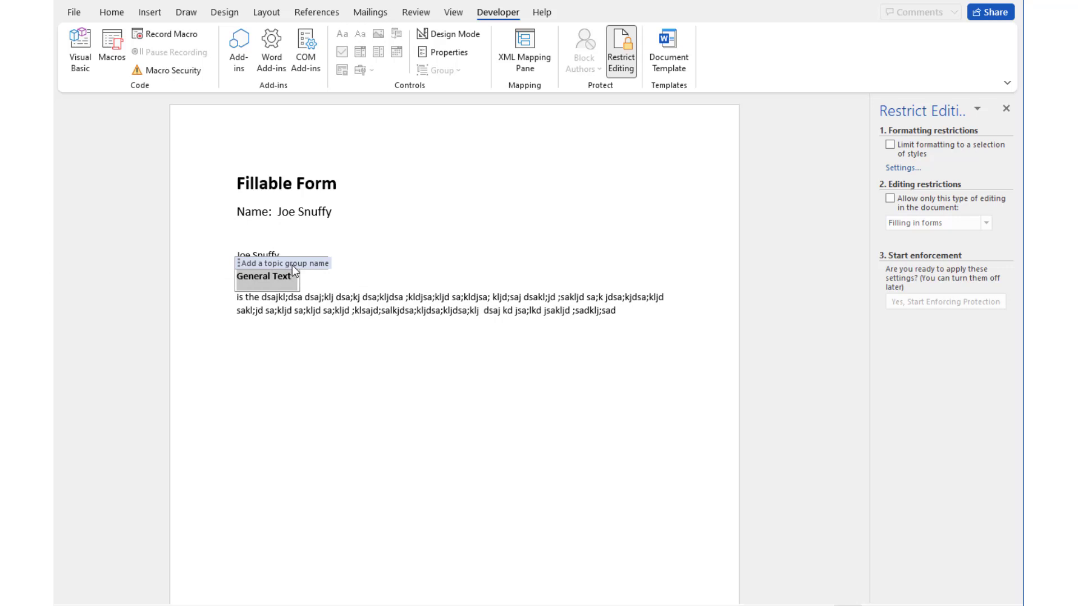
pyautogui.click(332, 328)
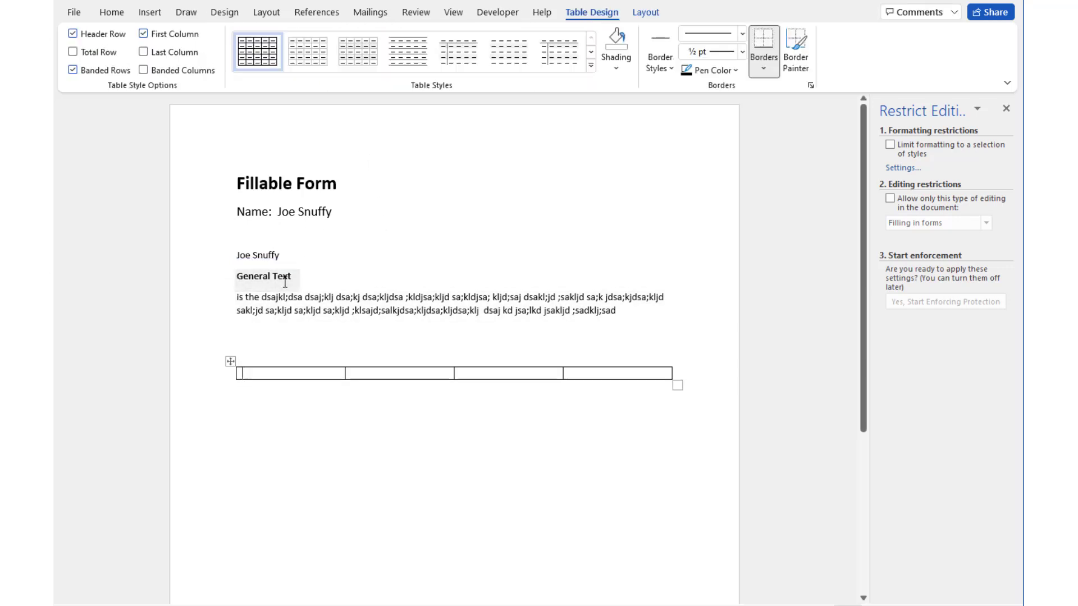
# Insert a plain text content control into the table's first cell
pyautogui.click(284, 277)
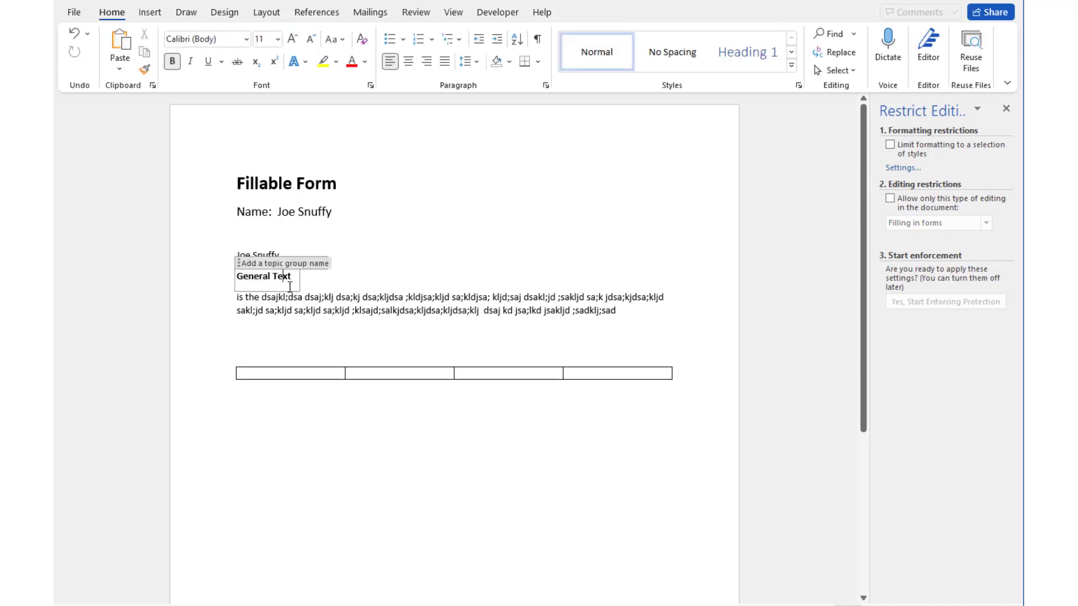
pyautogui.click(265, 373)
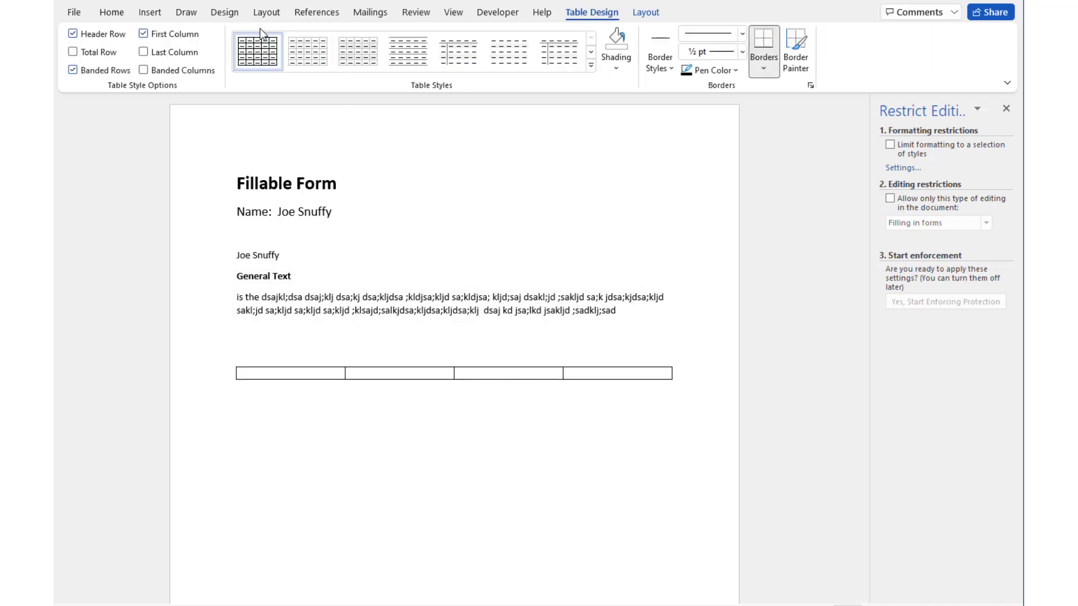
pyautogui.click(500, 16)
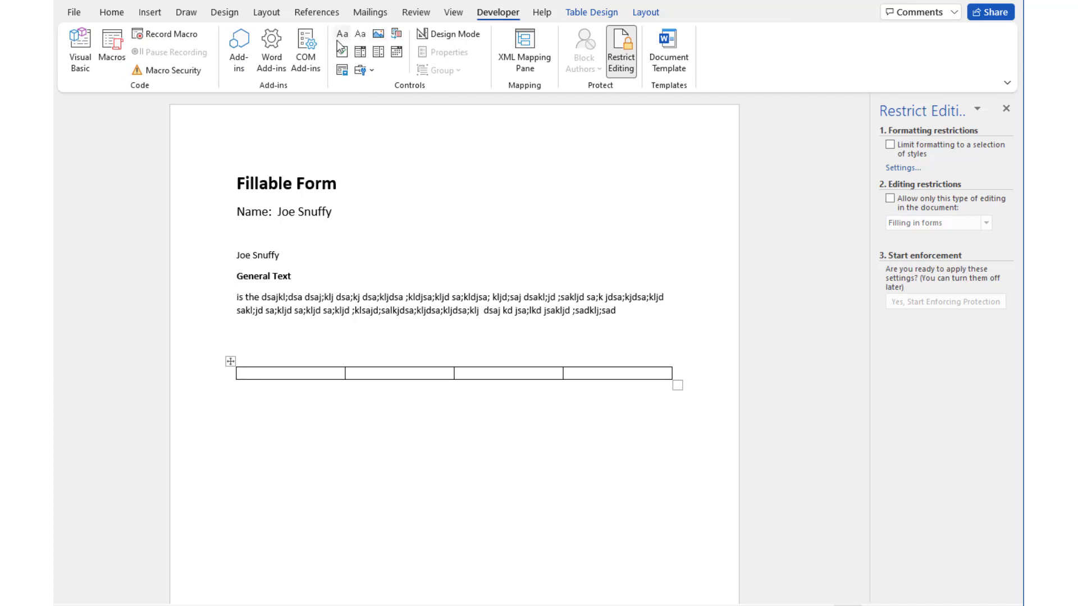
pyautogui.click(360, 39)
# Add a drop-down list in the second cell with choices 'assas' and 'assa'
pyautogui.click(375, 371)
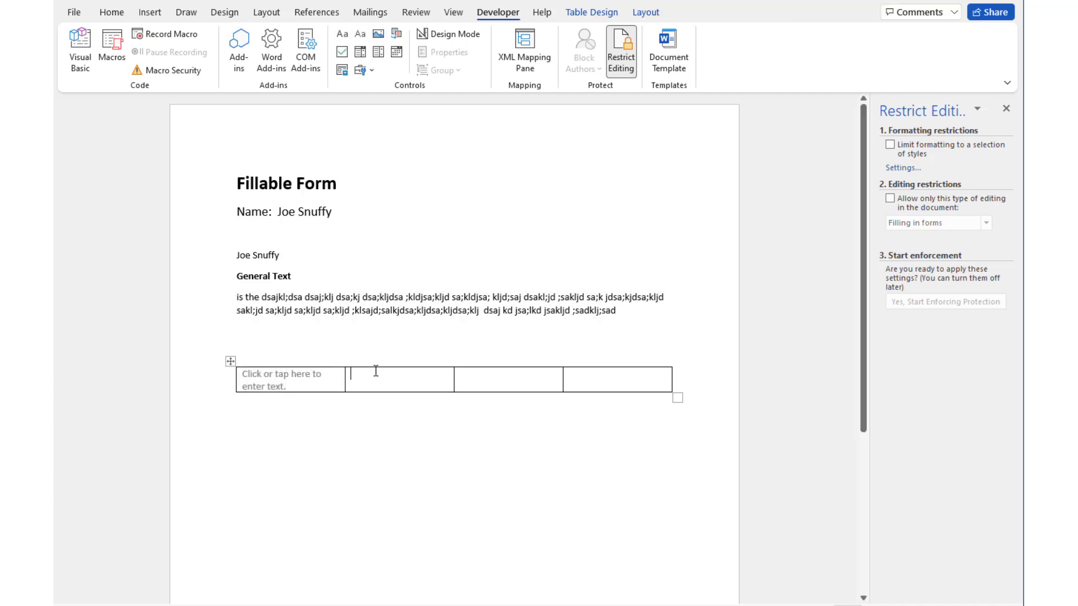
pyautogui.click(360, 52)
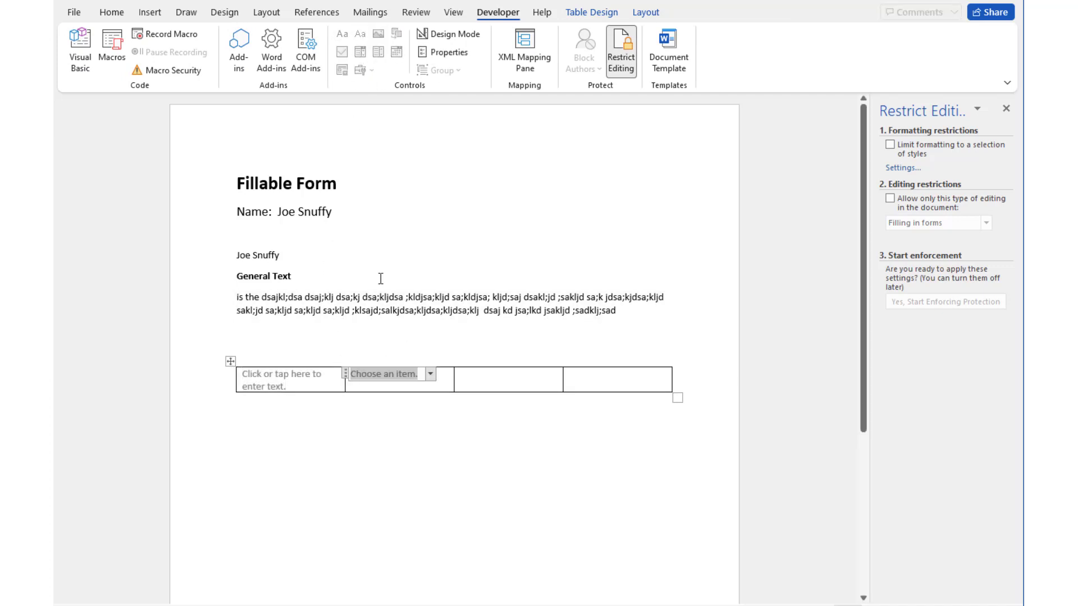
pyautogui.click(431, 375)
pyautogui.click(443, 52)
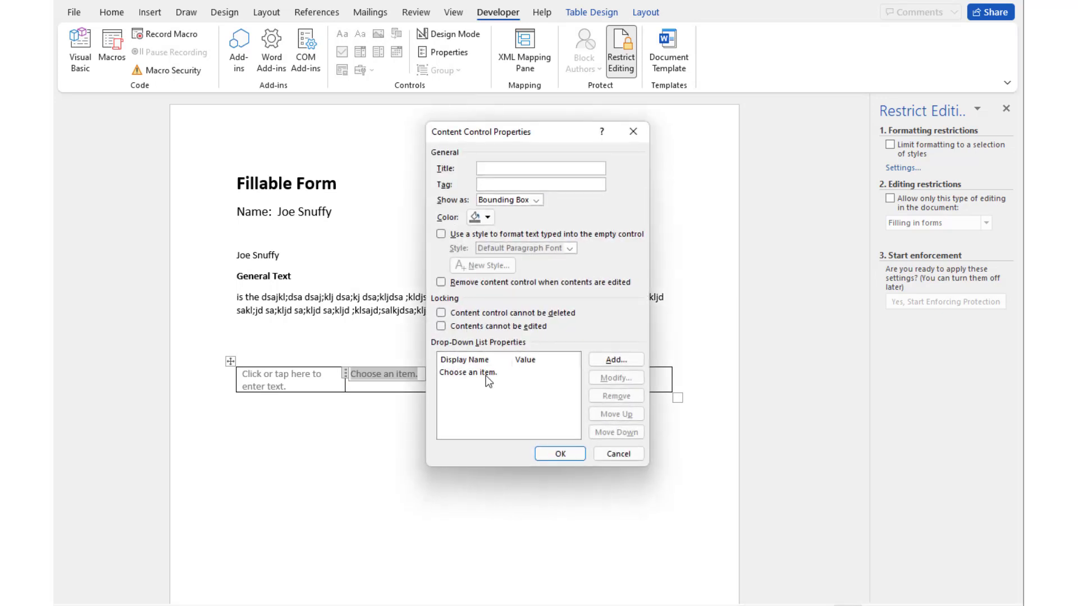
pyautogui.click(616, 360)
pyautogui.write('assas')
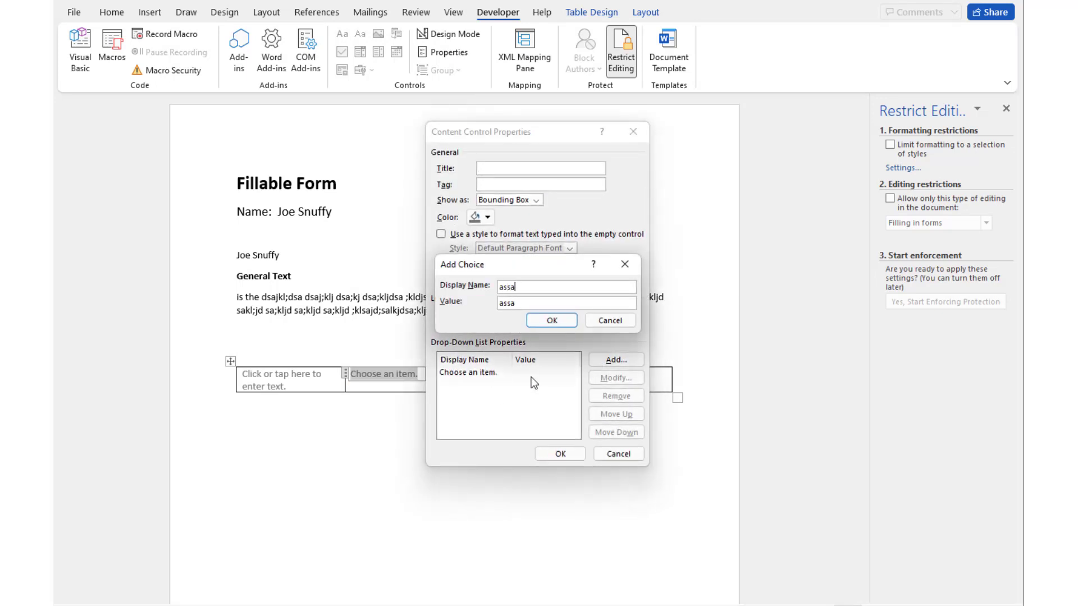
pyautogui.click(550, 320)
pyautogui.click(604, 364)
pyautogui.write('assa')
pyautogui.click(563, 321)
pyautogui.click(560, 453)
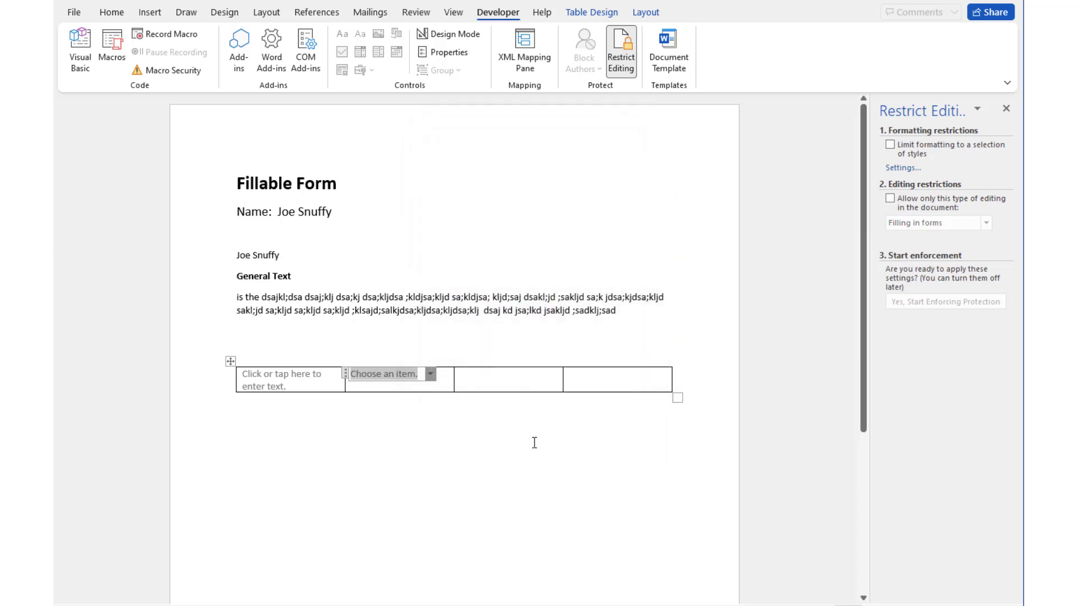
# Set the drop-down to 'assas' and enter a sample first name in the first cell
pyautogui.click(429, 374)
pyautogui.click(427, 399)
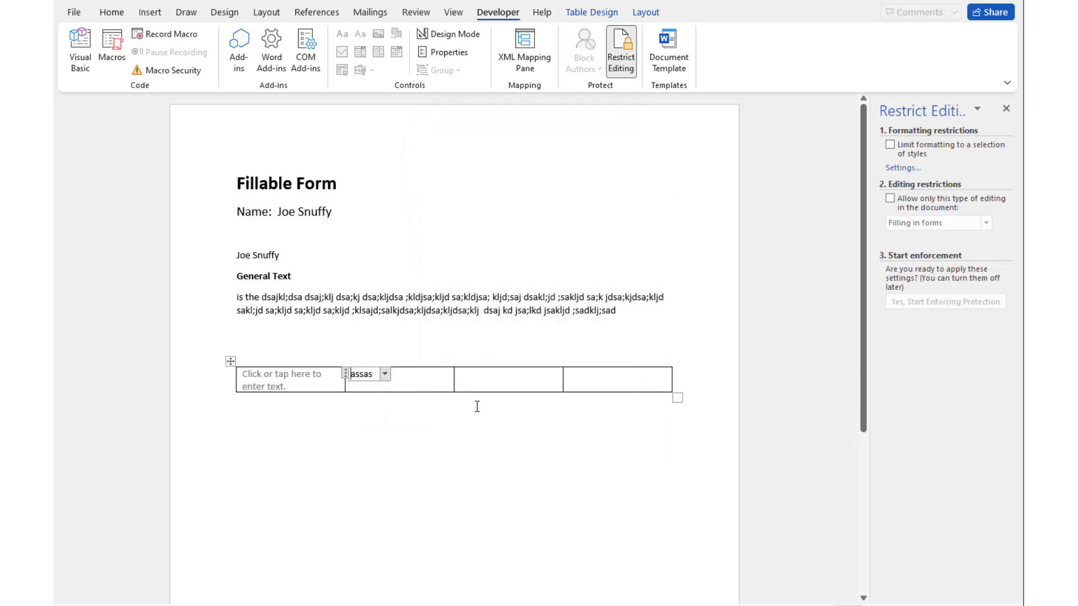
pyautogui.click(274, 375)
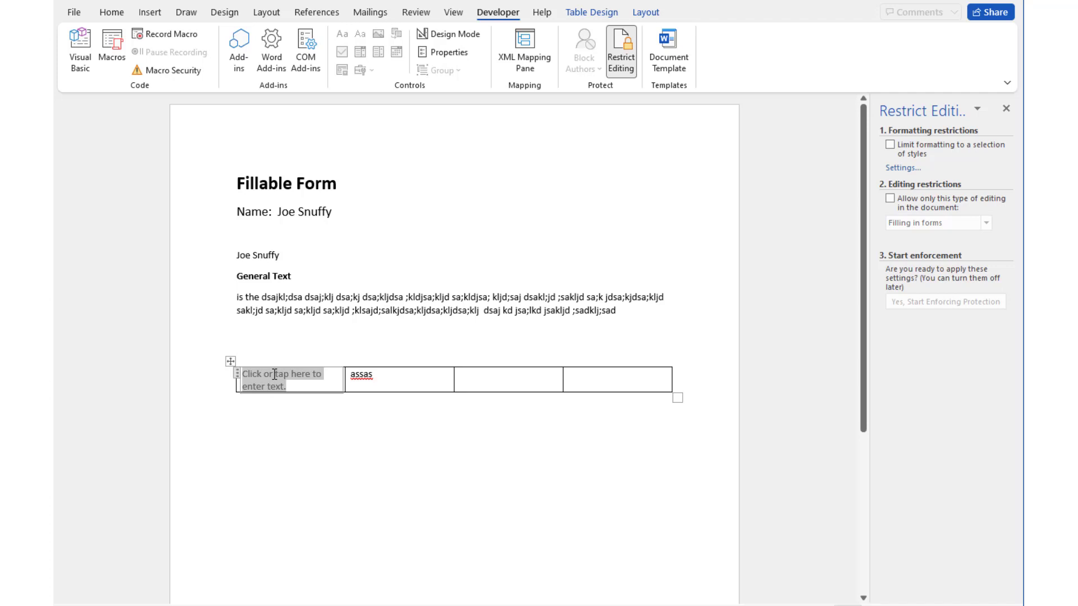
pyautogui.write('Joe')
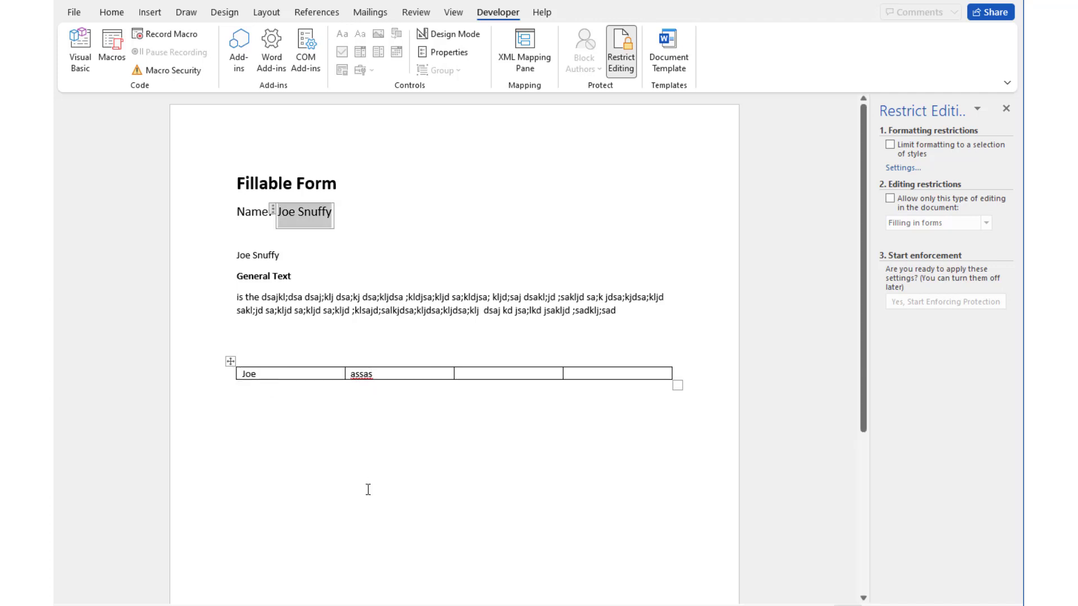
pyautogui.click(368, 490)
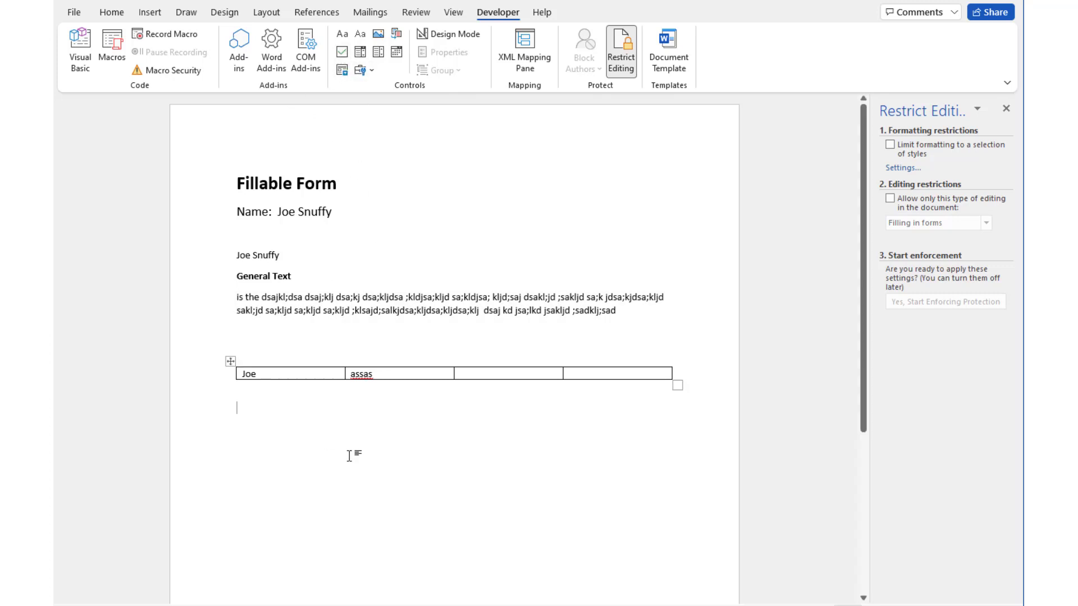
# Type 'Mickey' and 'Donald' on separate lines below the table
pyautogui.write('Mickey')
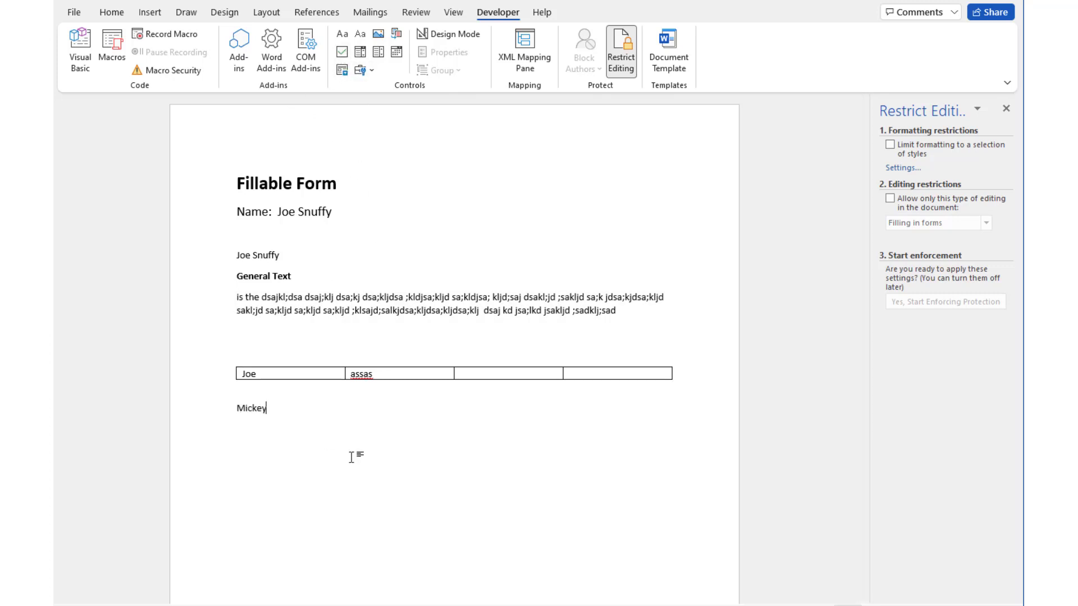
pyautogui.write('Sonald')
pyautogui.press('BackSpace')
pyautogui.press('BackSpace')
pyautogui.press('BackSpace')
pyautogui.press('BackSpace')
pyautogui.write('nald')
pyautogui.press('Return')
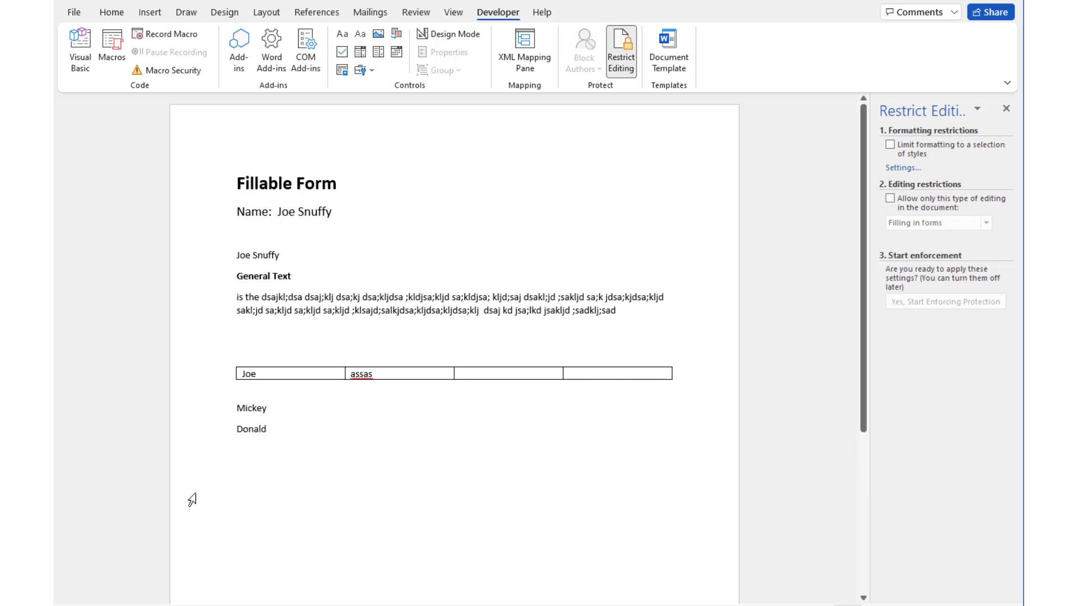
# Insert check boxes before Mickey and Donald, leaving both unchecked
pyautogui.click(235, 408)
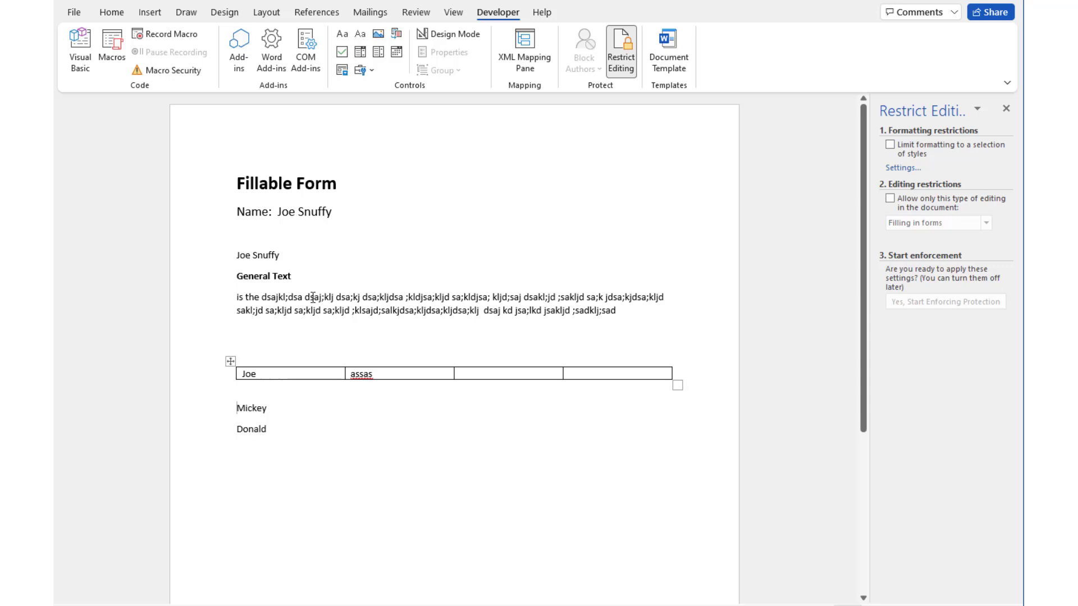
pyautogui.click(342, 52)
pyautogui.click(237, 431)
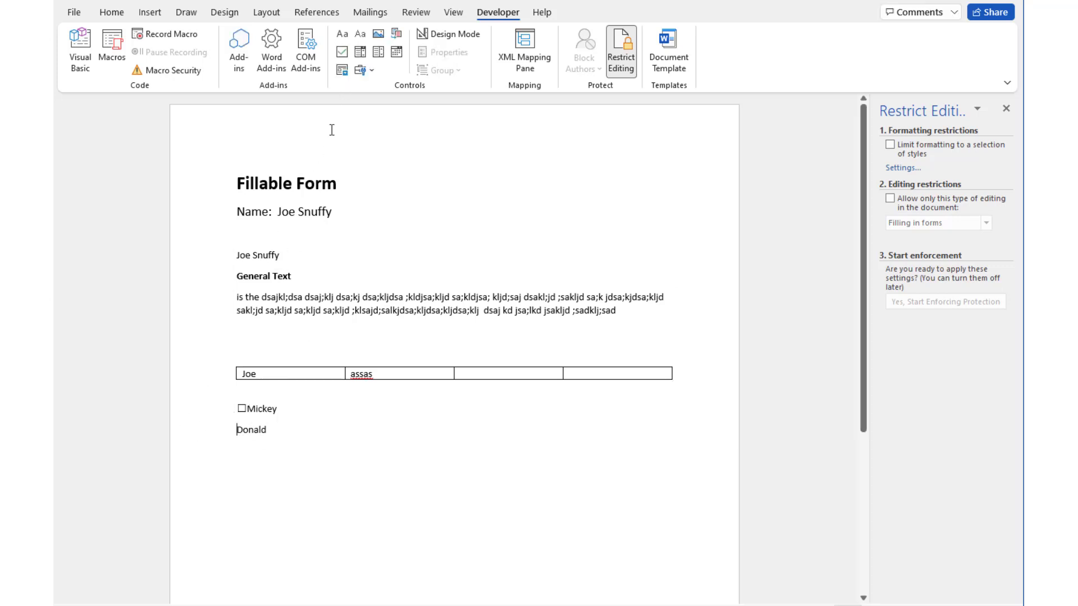
pyautogui.click(342, 52)
pyautogui.click(300, 453)
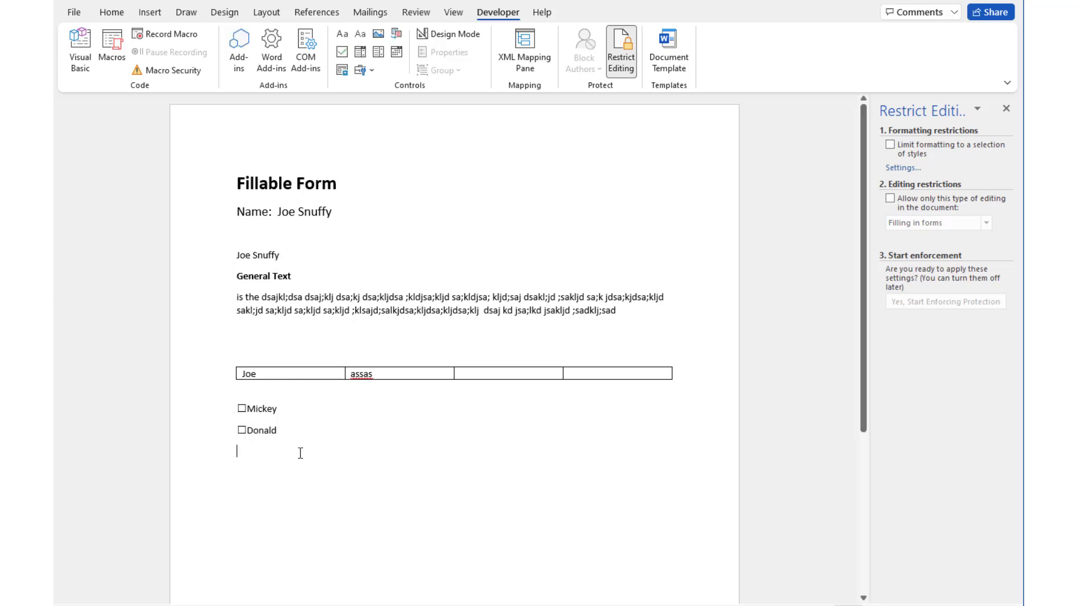
pyautogui.click(242, 409)
pyautogui.click(241, 408)
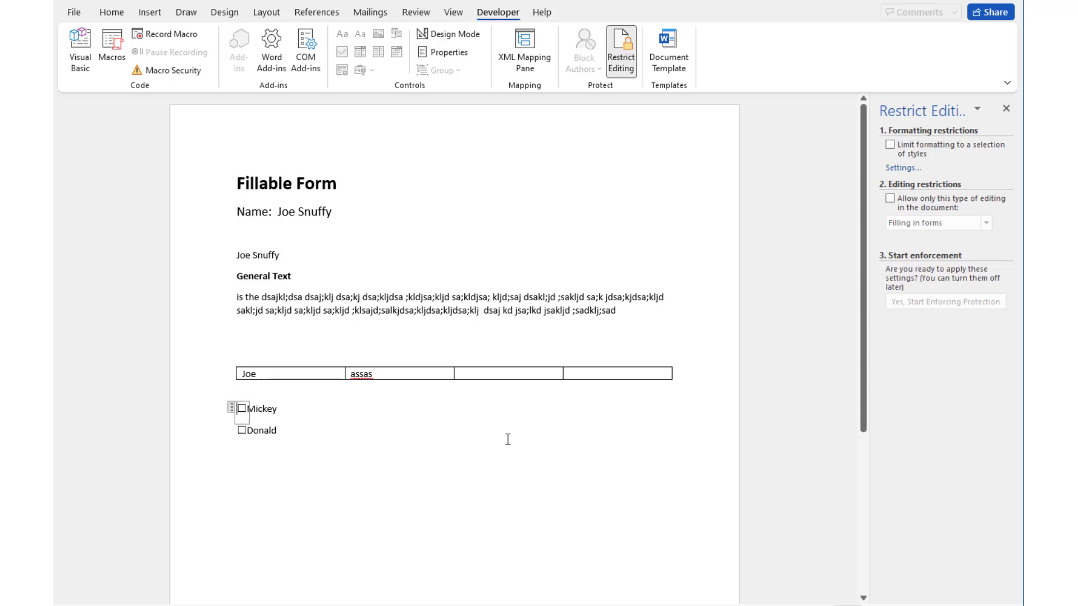
# Insert a date picker control on the line below the Donald check box
pyautogui.click(398, 439)
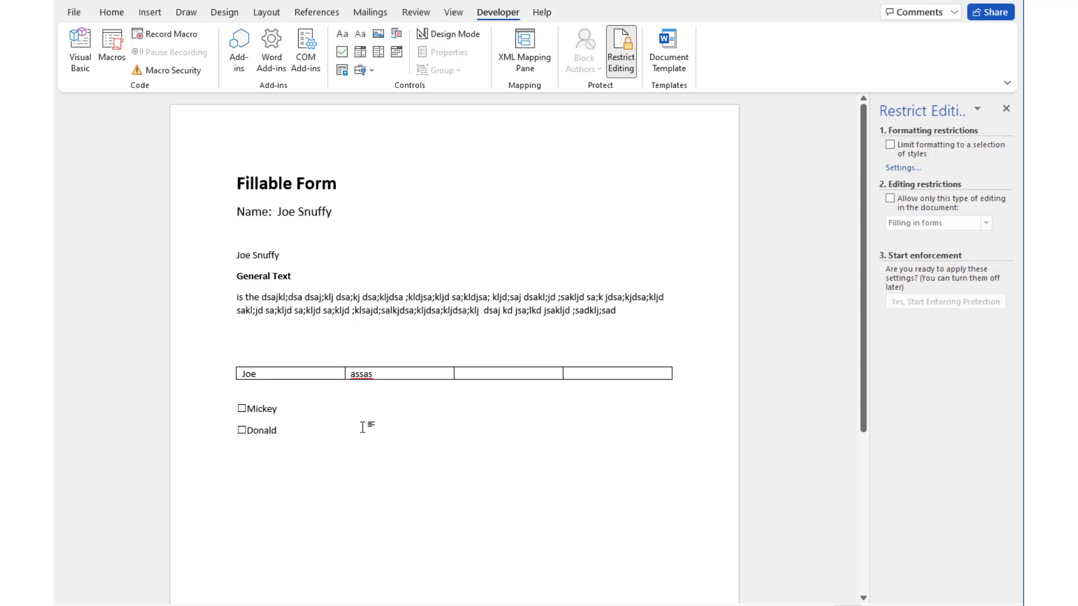
pyautogui.click(398, 54)
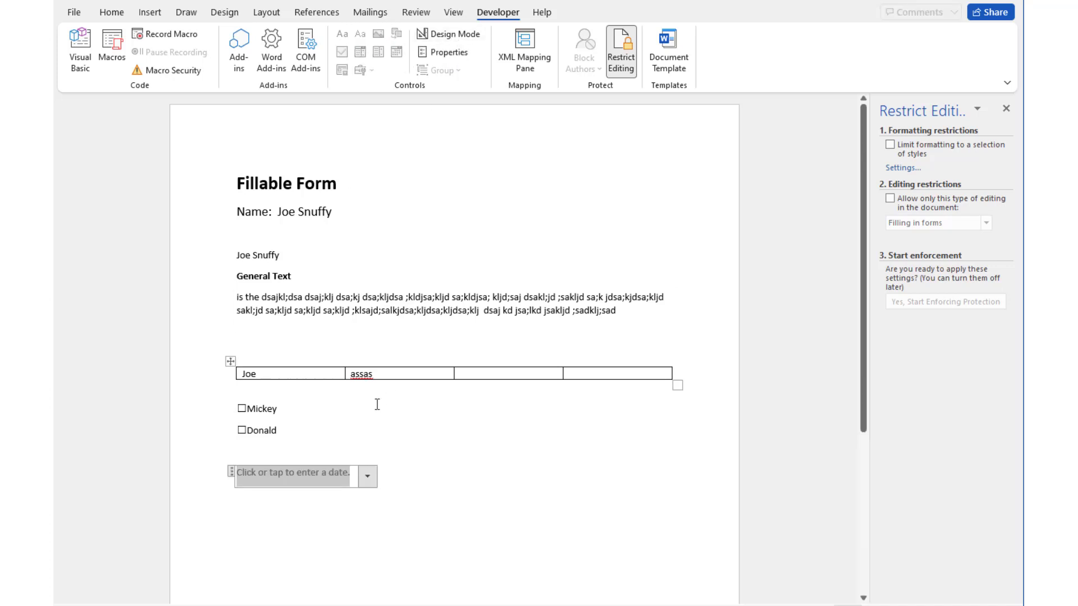
pyautogui.click(366, 477)
pyautogui.click(439, 473)
# Set the new date picker to April 25, 2022
pyautogui.click(449, 436)
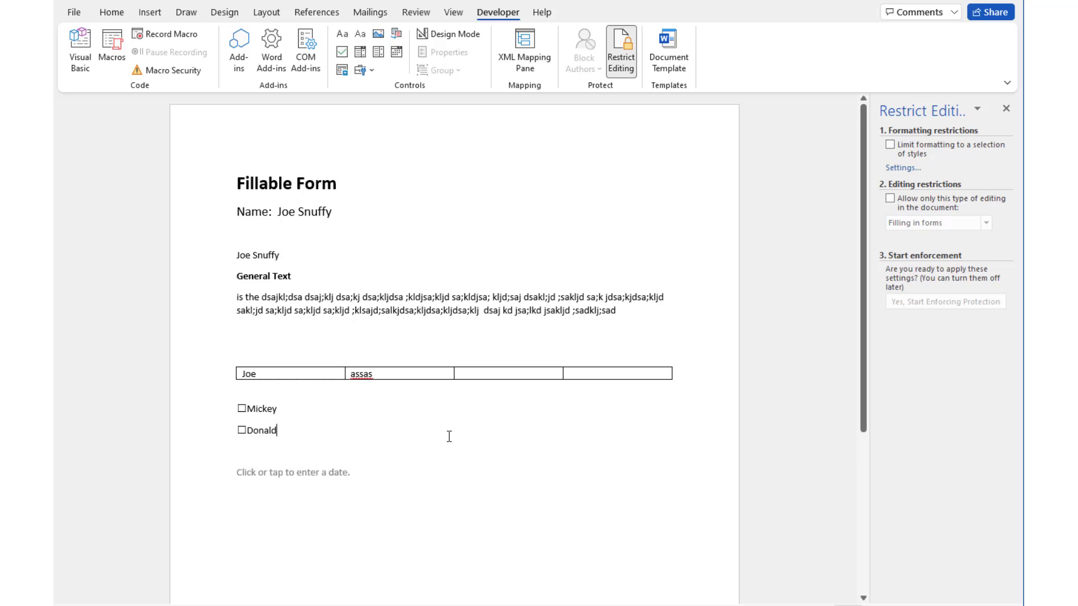
pyautogui.click(332, 473)
pyautogui.click(366, 477)
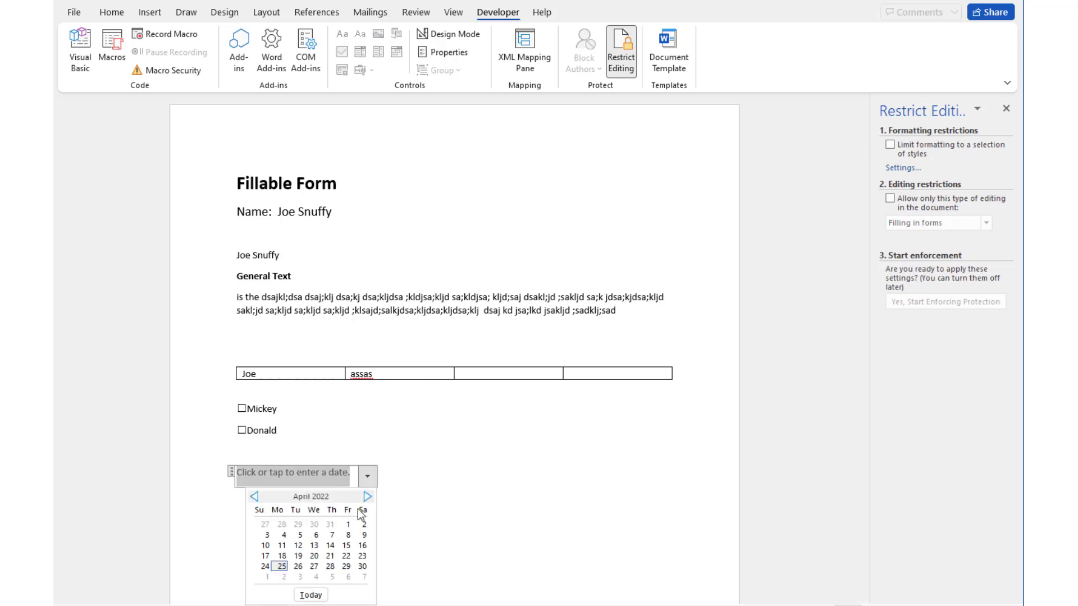
pyautogui.click(479, 473)
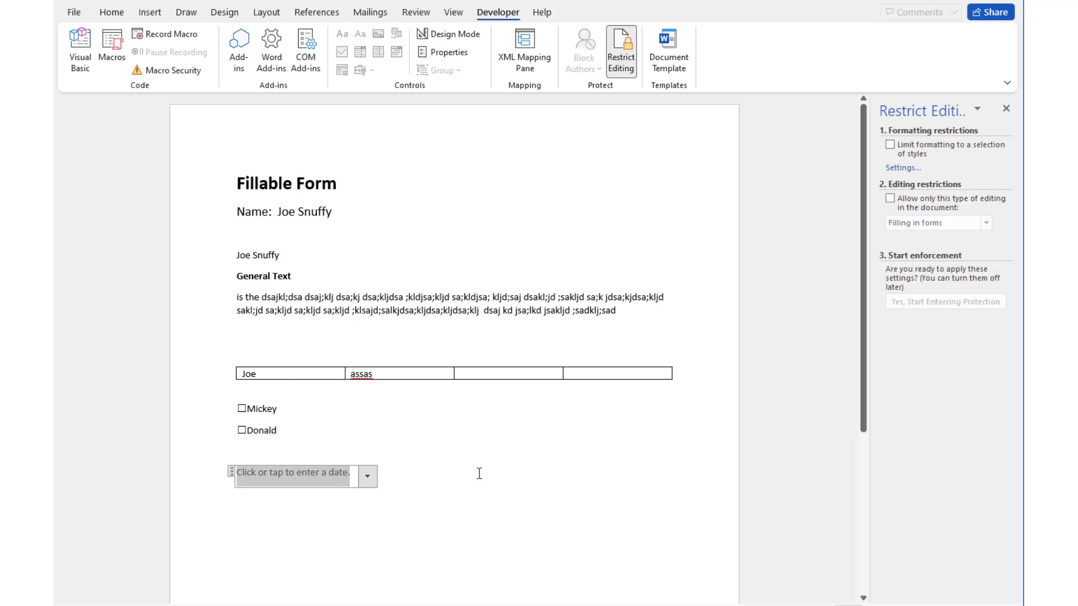
pyautogui.click(367, 476)
pyautogui.click(281, 565)
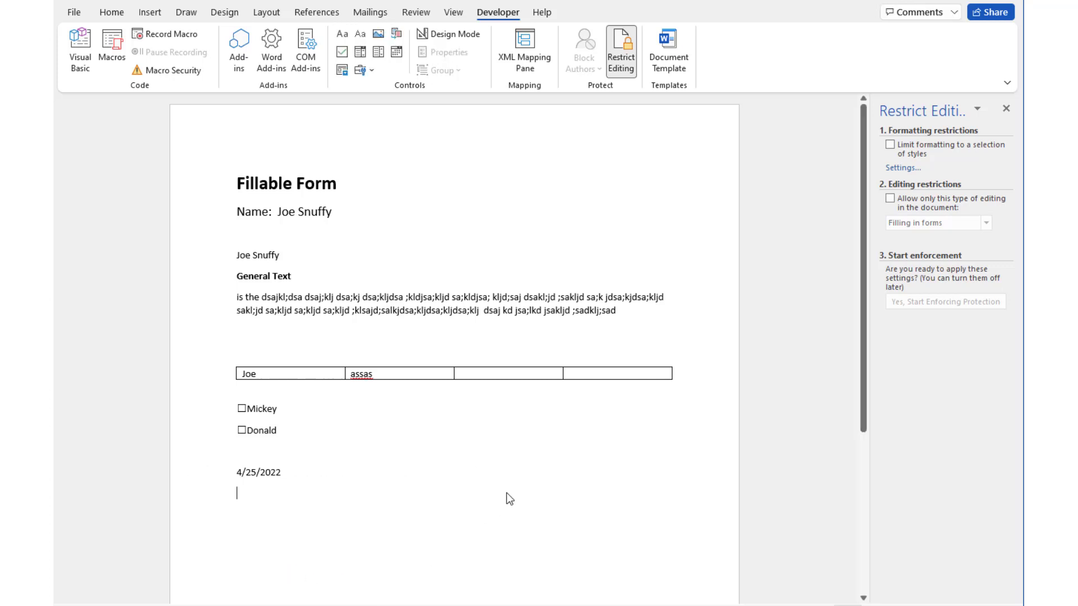
# Clear the 4/25/2022 date and delete the stray date field below the check boxes
pyautogui.click(270, 474)
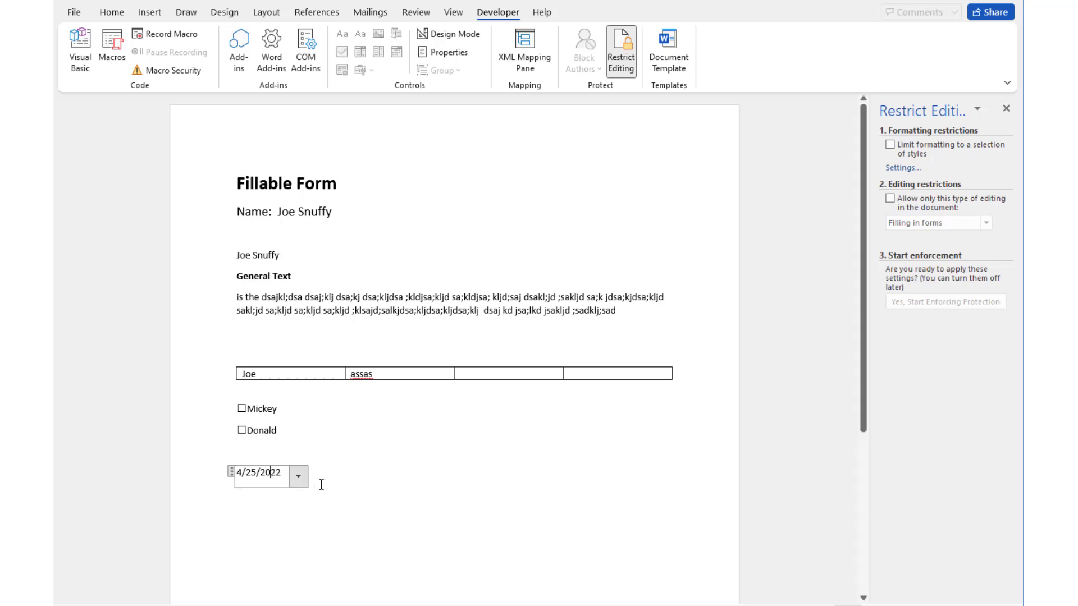
pyautogui.click(204, 473)
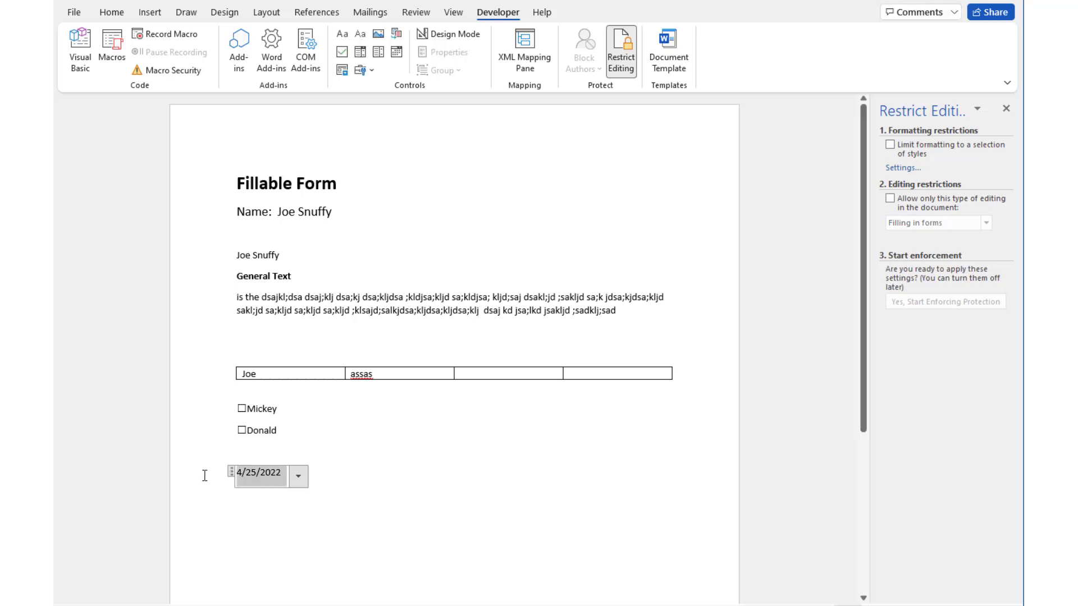
pyautogui.press('Delete')
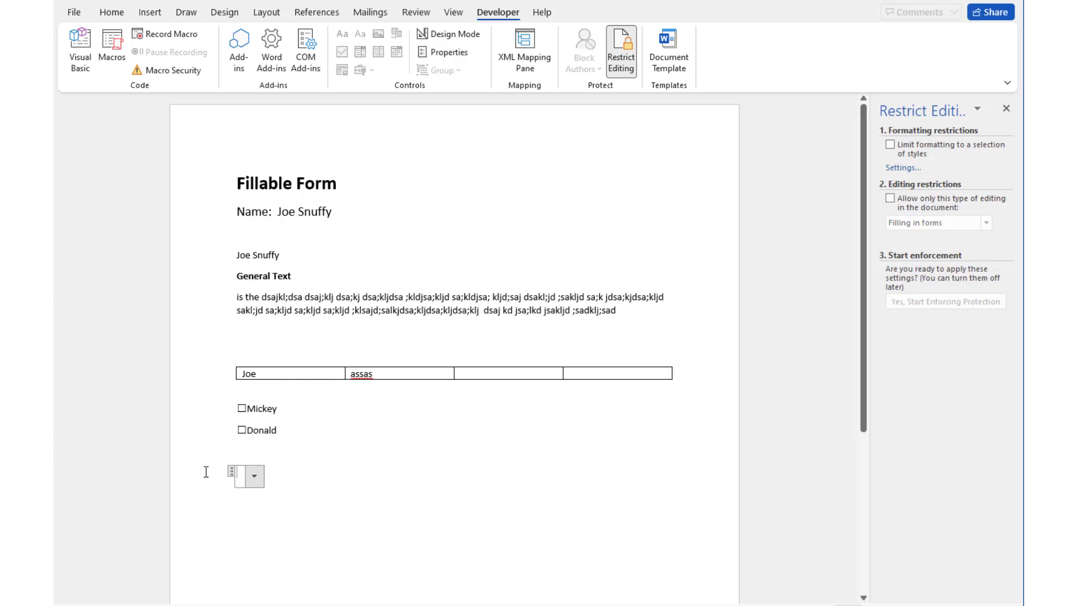
pyautogui.click(231, 470)
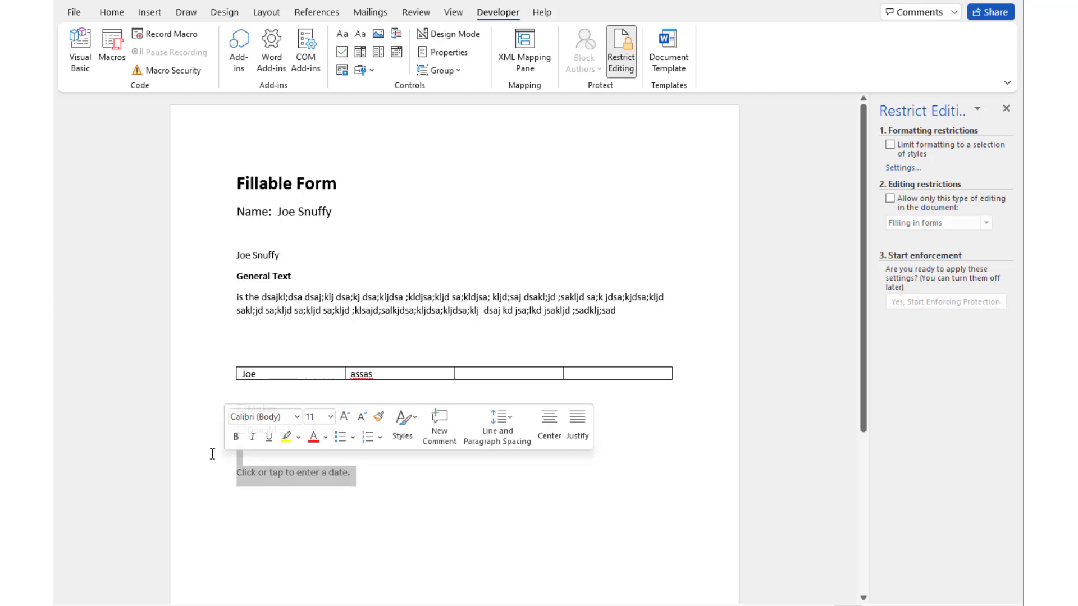
pyautogui.press('Delete')
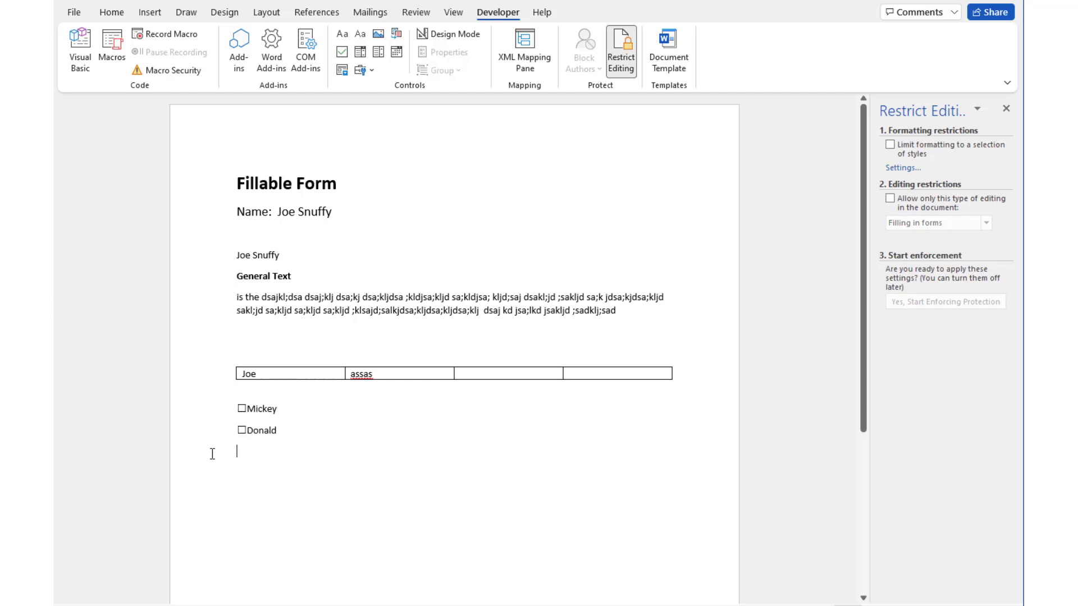
# Append a comma and a date picker set to 4/25/2022 after the name field
pyautogui.click(365, 208)
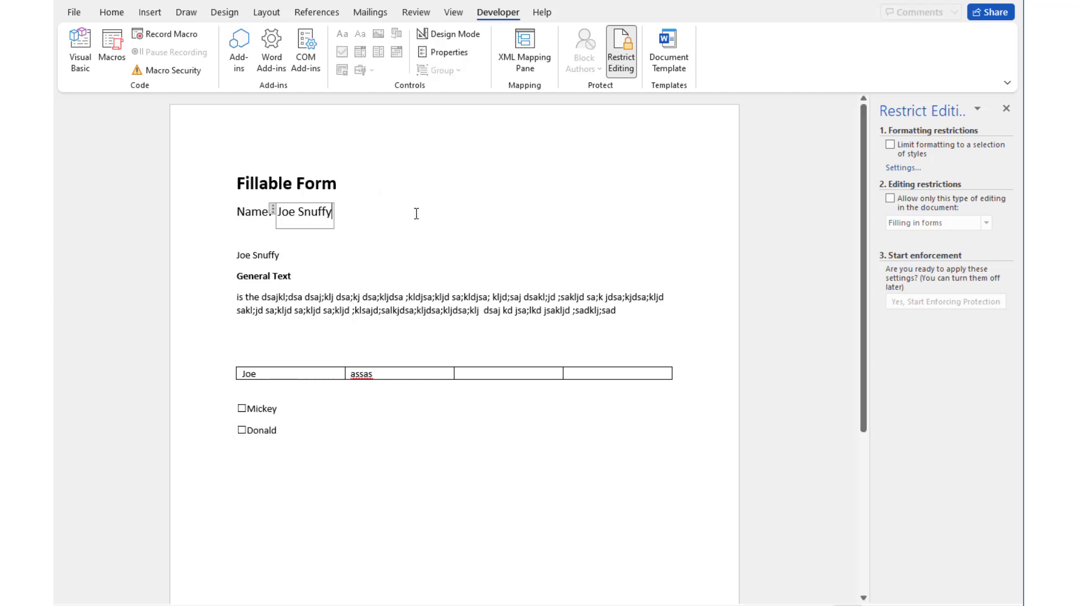
pyautogui.press('Right')
pyautogui.write(',')
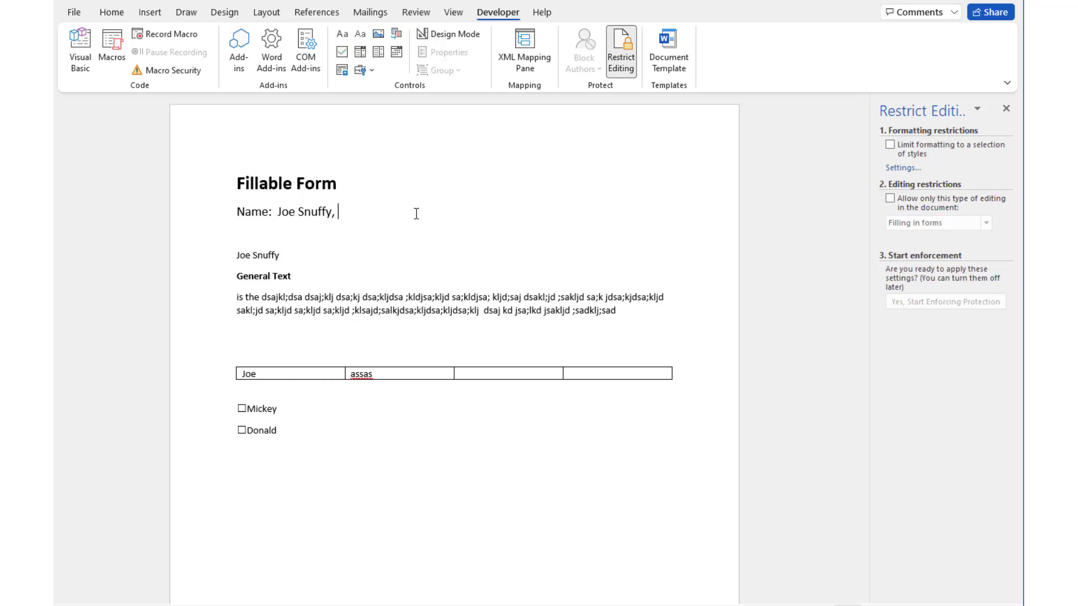
pyautogui.click(396, 34)
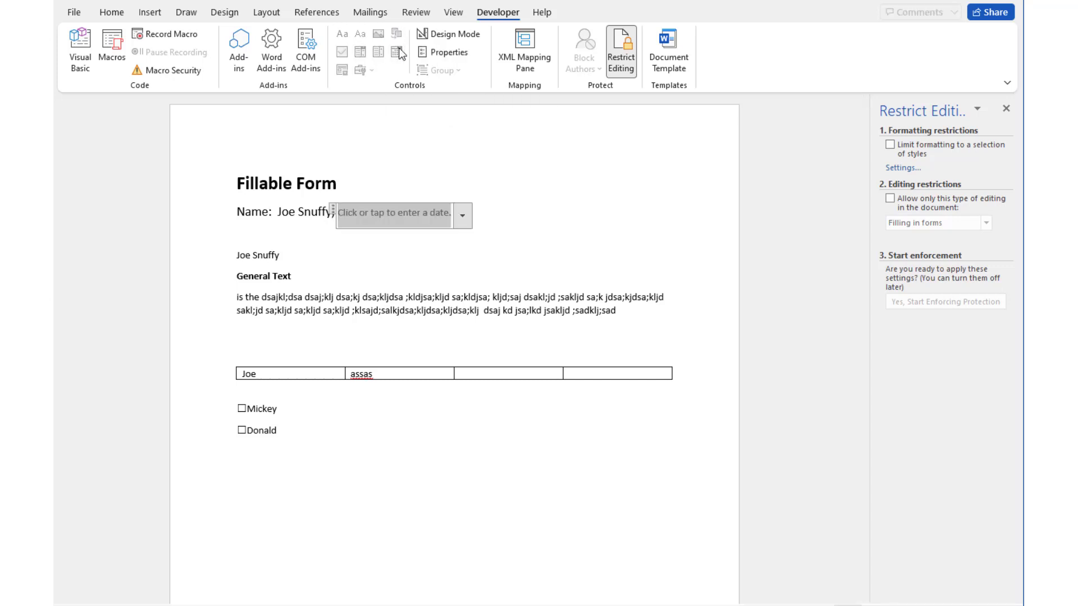
pyautogui.click(462, 215)
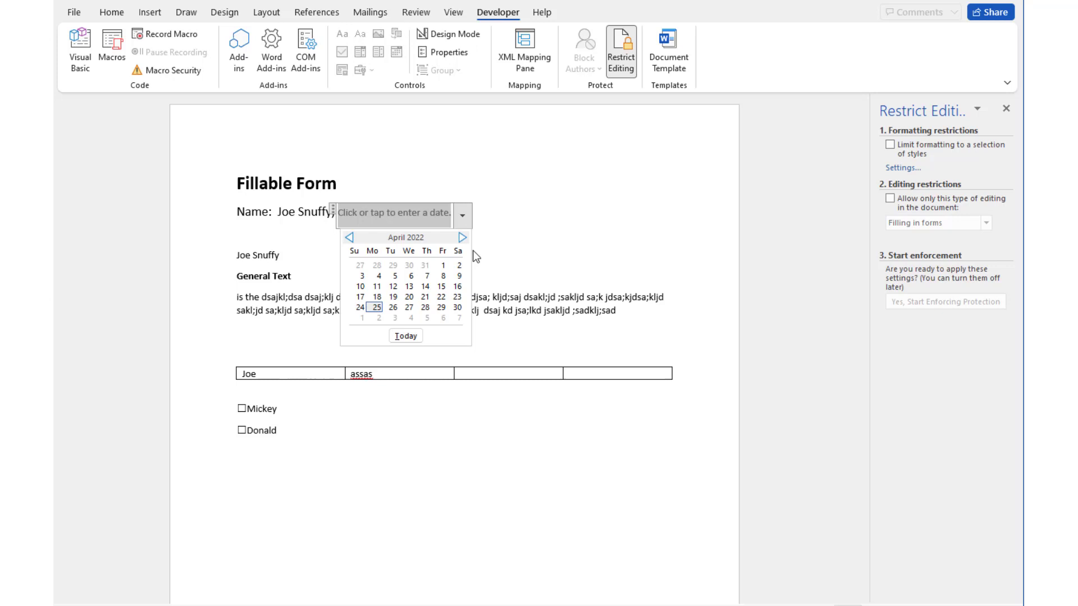
pyautogui.click(376, 307)
pyautogui.click(497, 519)
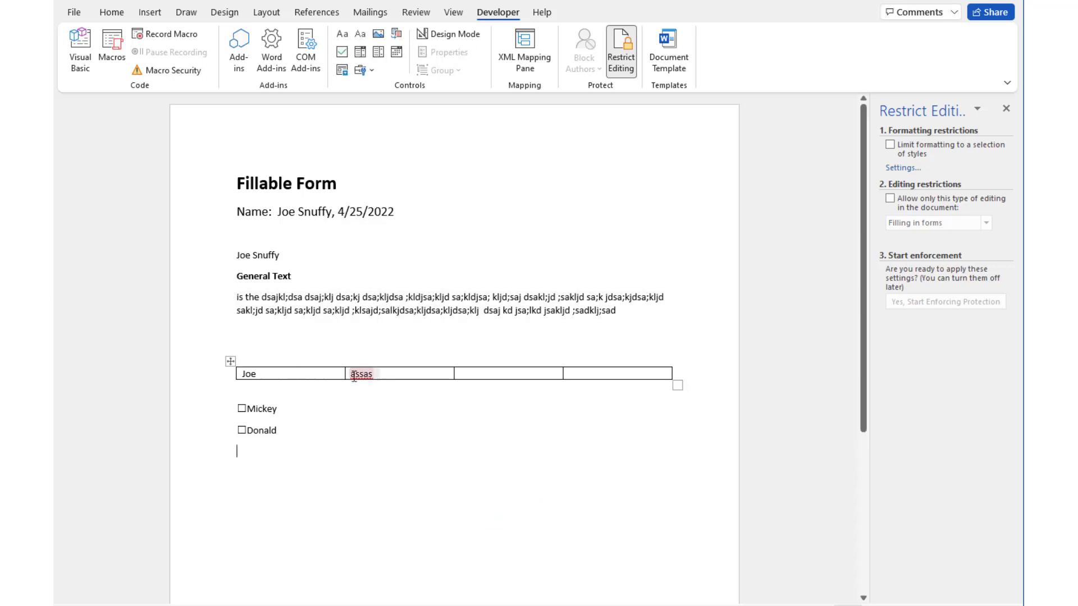
# Review the paragraph drop-down's options and select the name and General Text fields
pyautogui.click(262, 297)
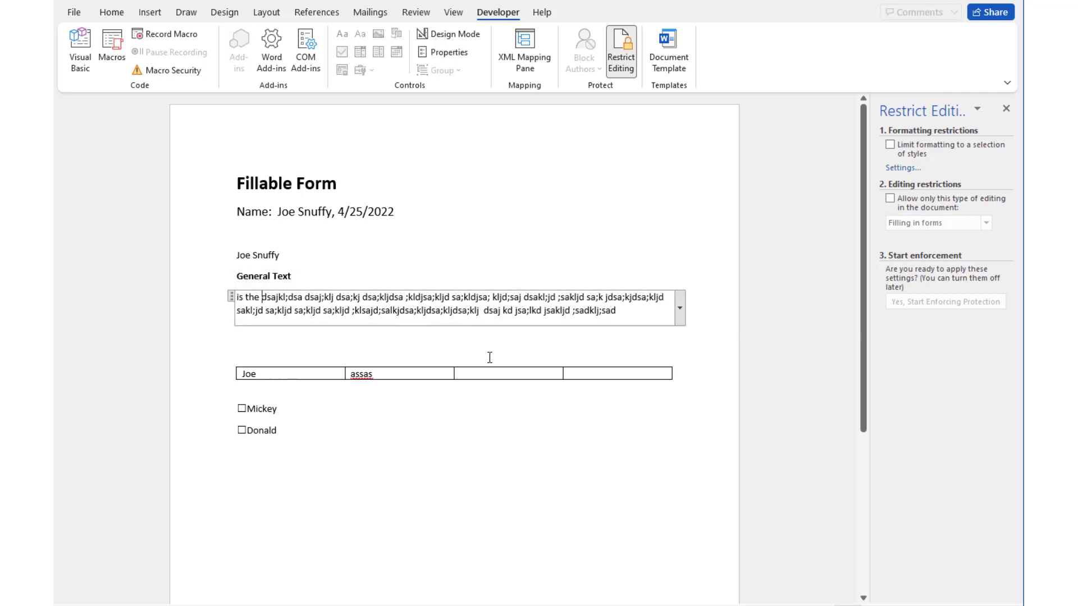
pyautogui.click(678, 314)
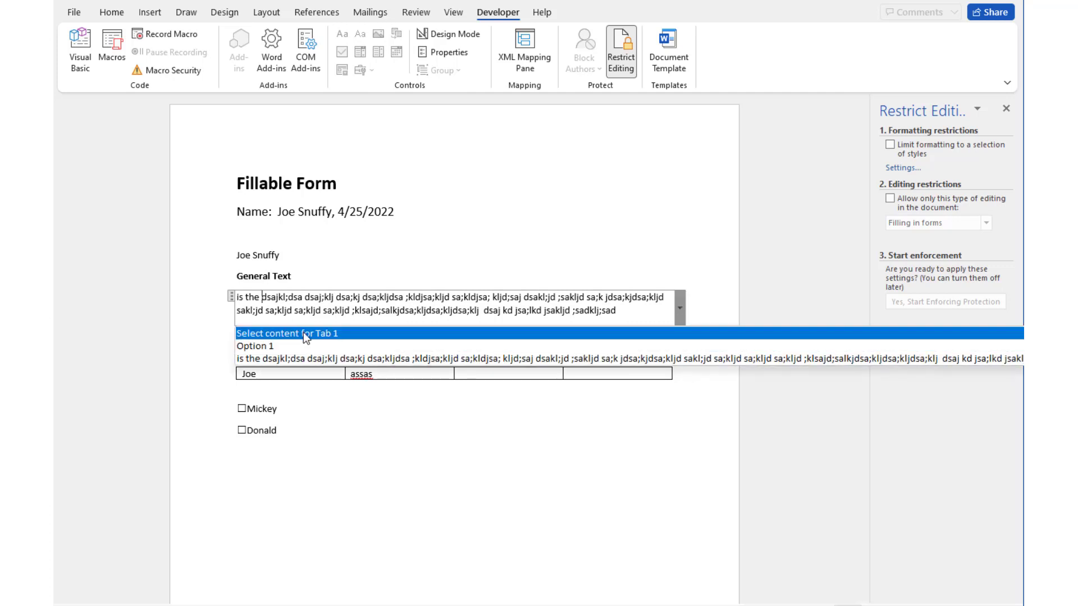
pyautogui.click(403, 253)
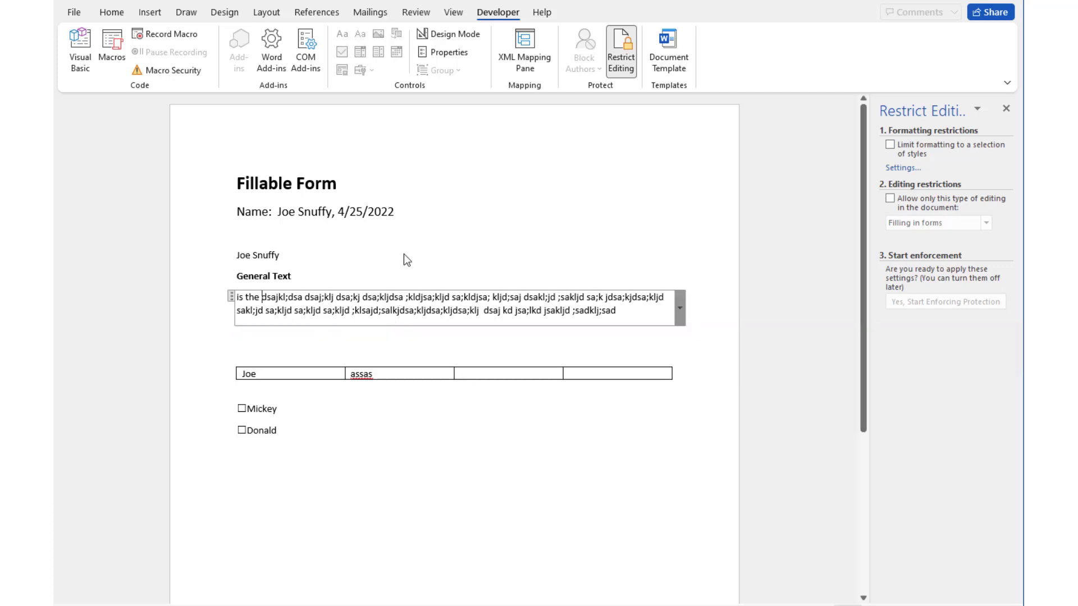
pyautogui.click(259, 255)
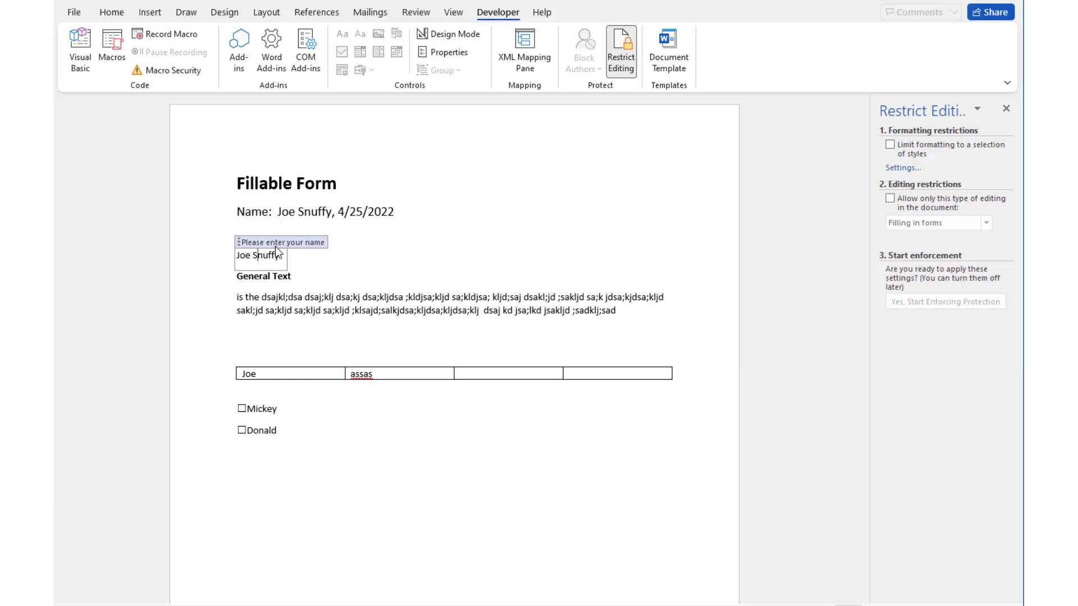
pyautogui.click(271, 277)
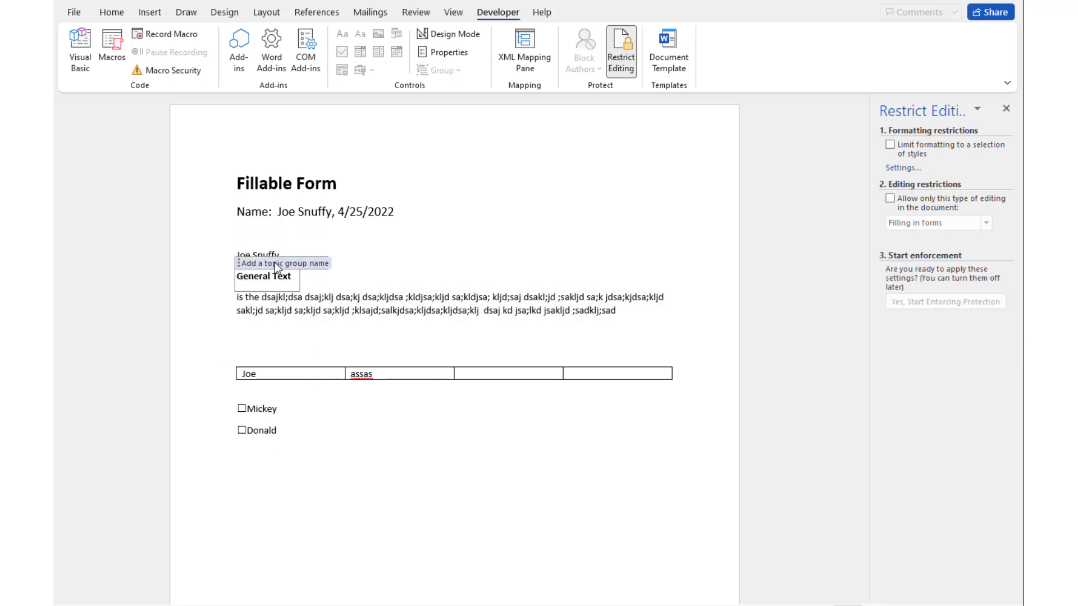
# Add a plain text content control on a new line below the General Text paragraph
pyautogui.click(247, 339)
pyautogui.press('Return')
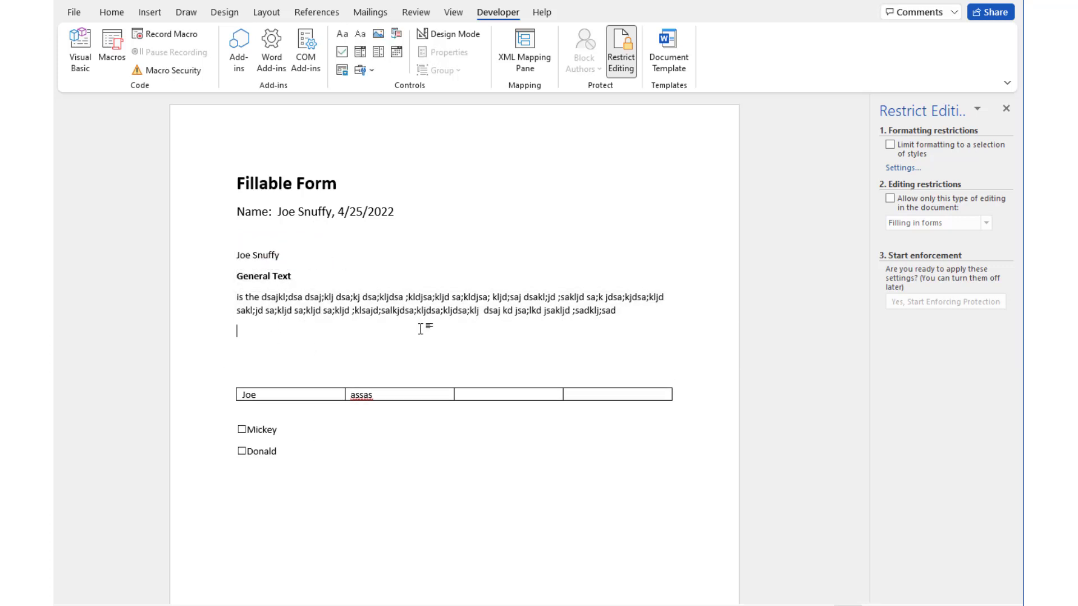
pyautogui.click(360, 35)
pyautogui.click(300, 499)
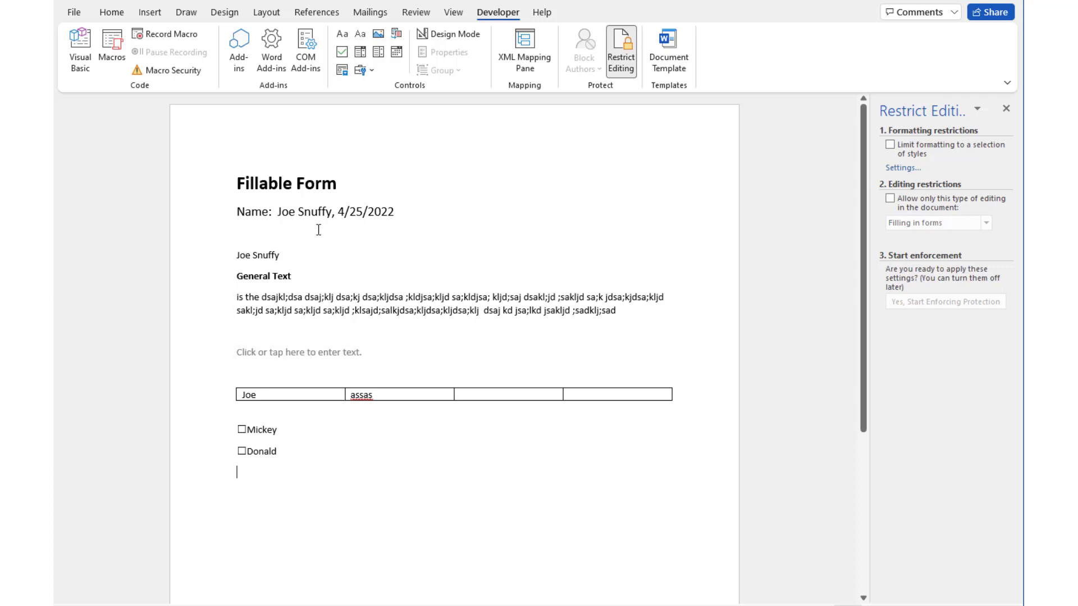
# Restrict editing to Filling in forms and enforce it with a confirmed password
pyautogui.click(891, 200)
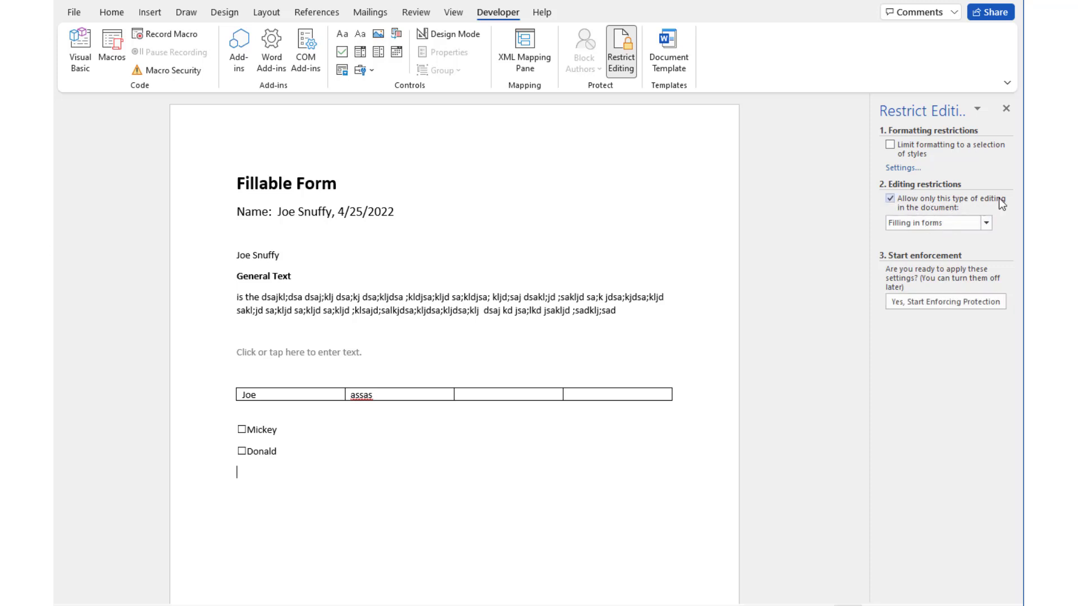
pyautogui.click(934, 223)
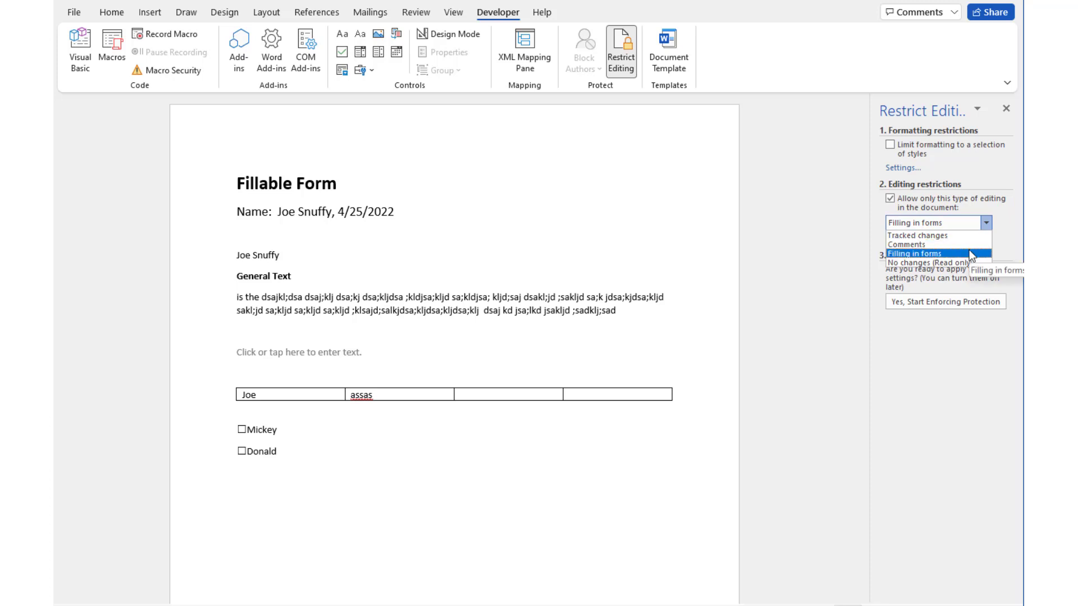
pyautogui.click(922, 254)
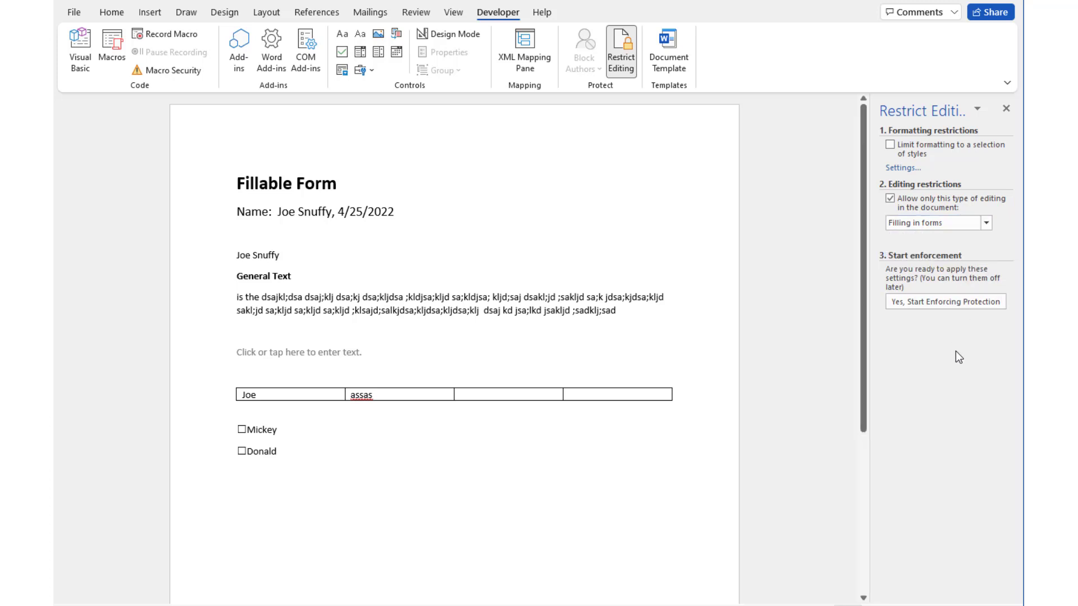
pyautogui.click(963, 304)
pyautogui.write('123')
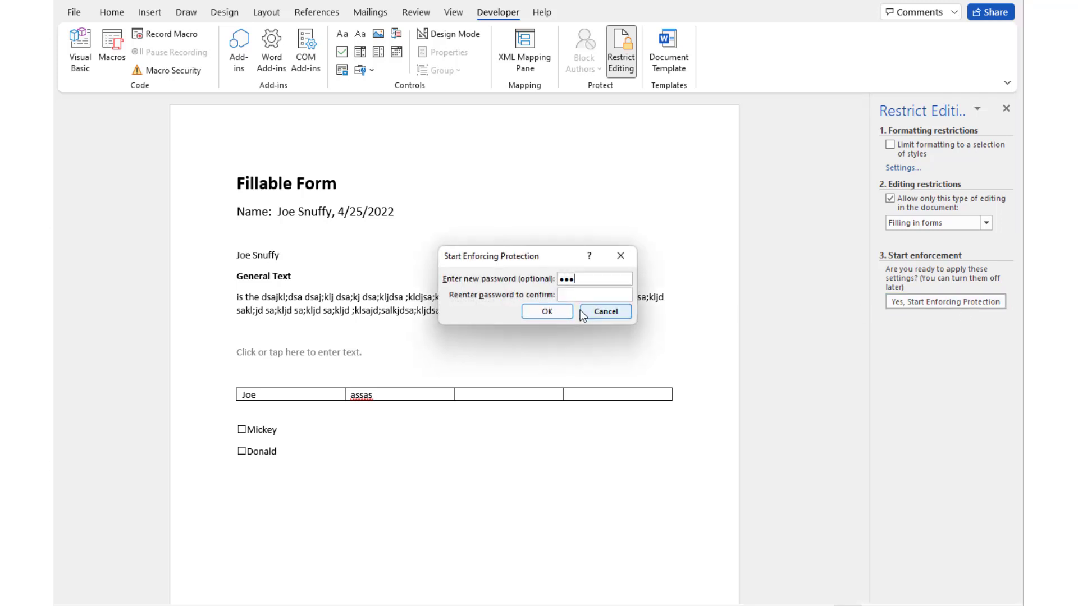
pyautogui.click(619, 296)
pyautogui.write('123')
pyautogui.click(558, 311)
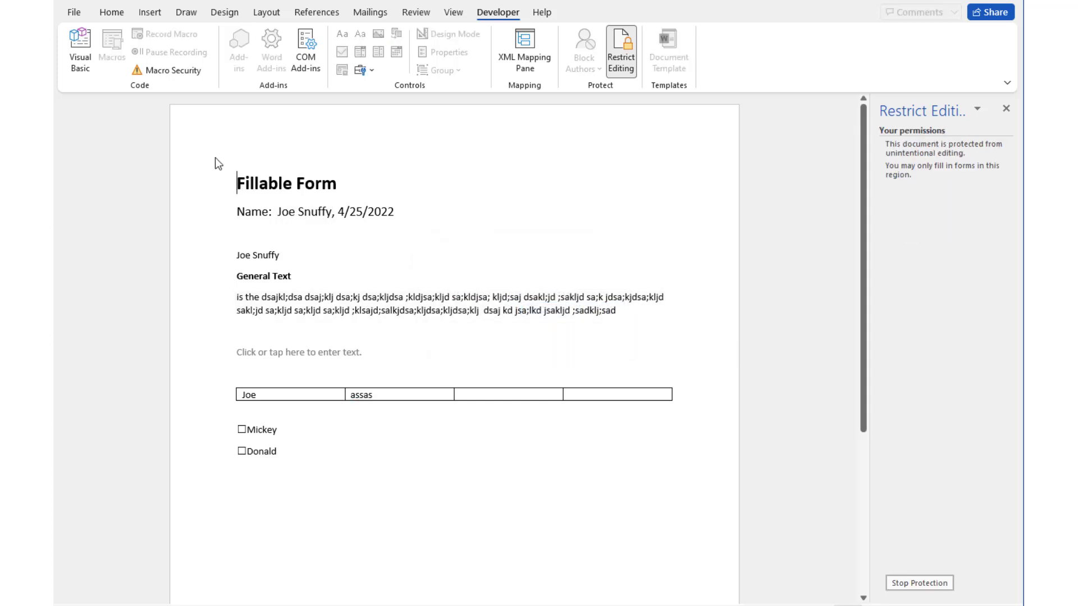
# Test the protected form by trying the locked title and stepping through fields
pyautogui.moveTo(293, 188); pyautogui.dragTo(237, 184)
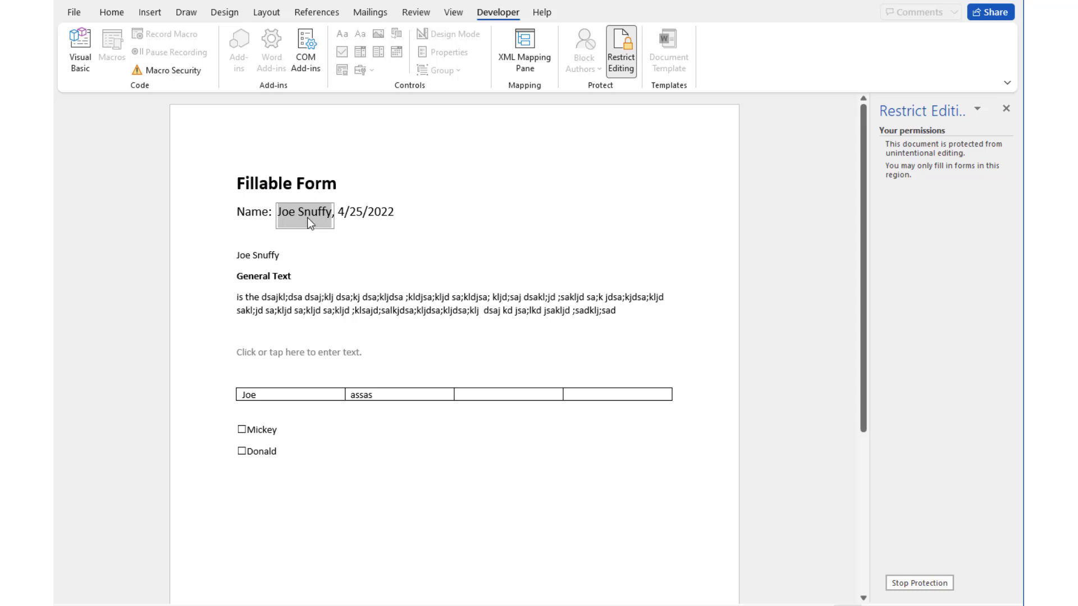
pyautogui.click(272, 255)
pyautogui.click(338, 246)
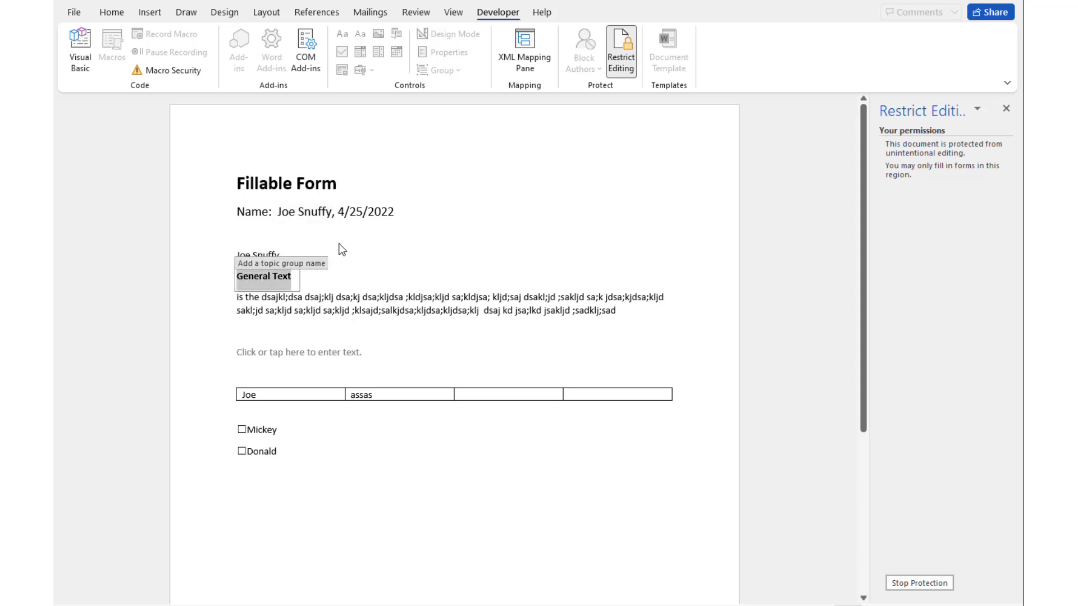
pyautogui.click(505, 309)
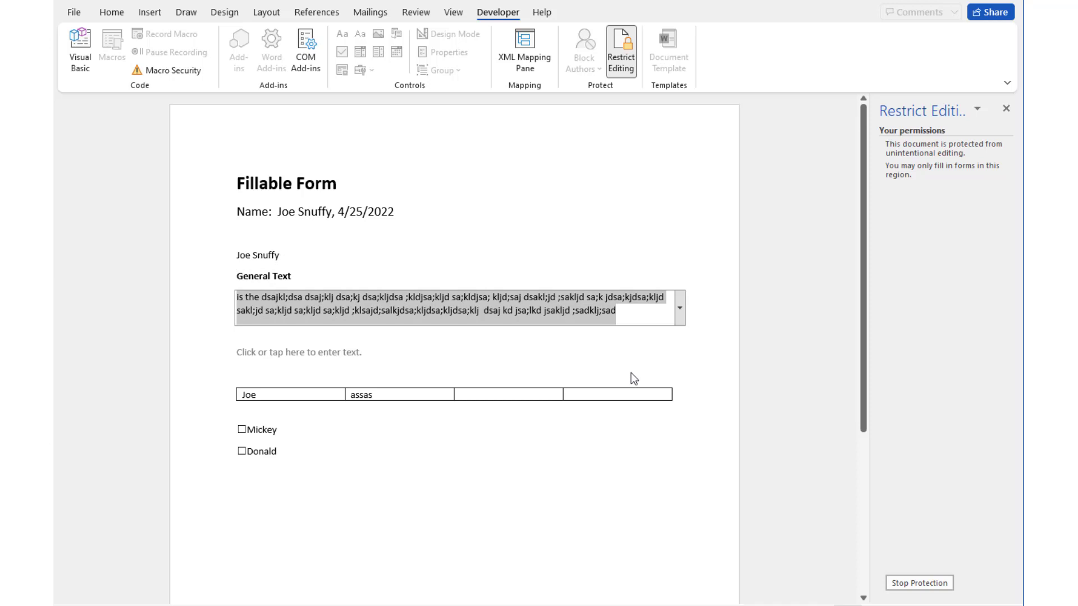
pyautogui.press('Tab')
pyautogui.press('Tab')
pyautogui.press('Tab')
pyautogui.press('Tab')
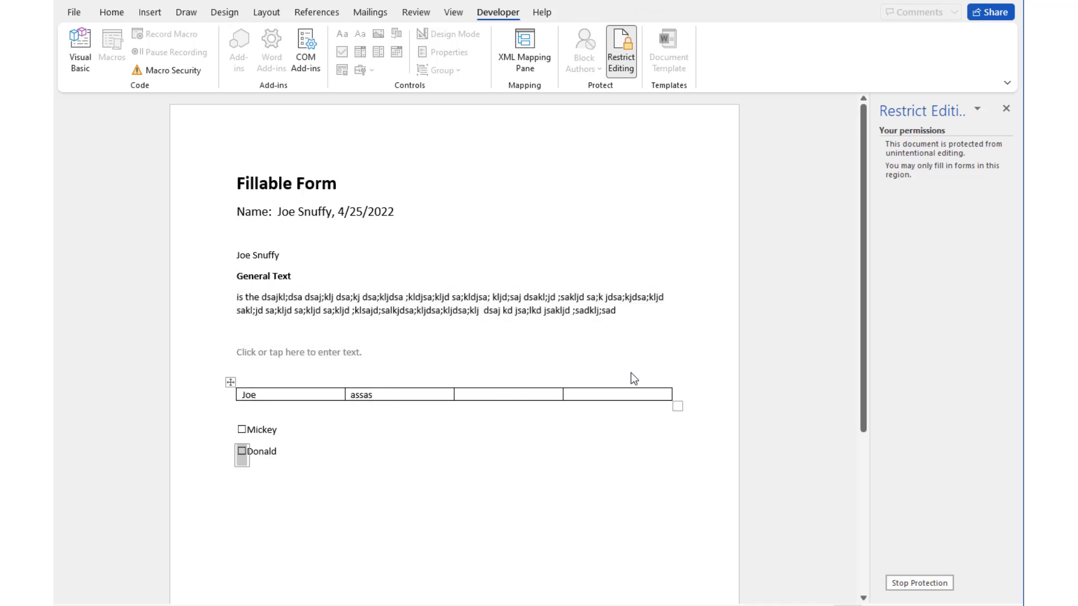
# Tick Mickey and Donald and choose assa in the table drop-down
pyautogui.click(242, 432)
pyautogui.click(241, 452)
pyautogui.click(384, 395)
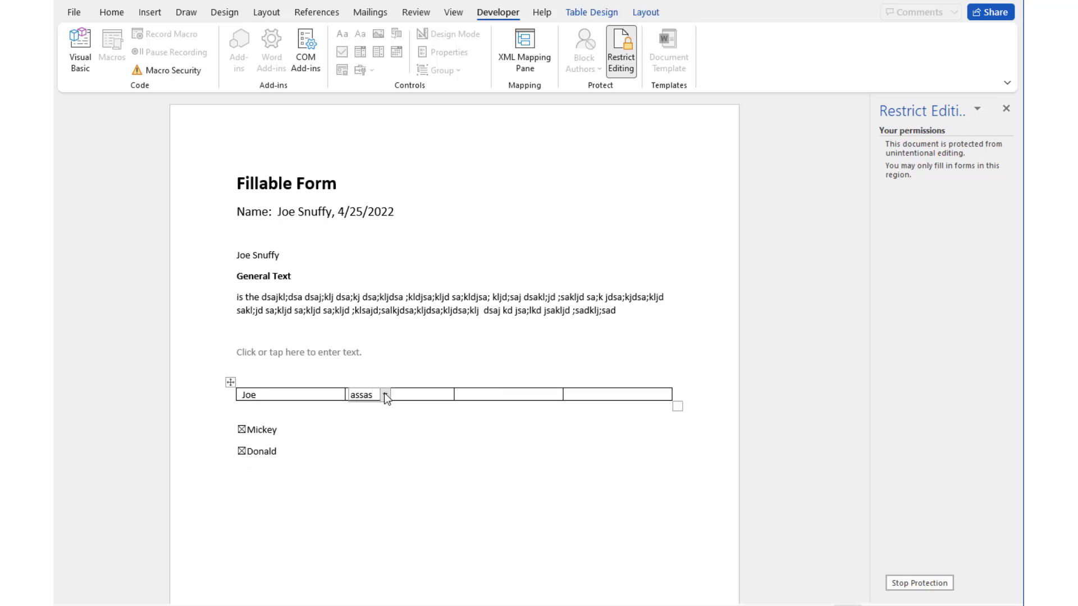
pyautogui.click(386, 394)
pyautogui.click(387, 436)
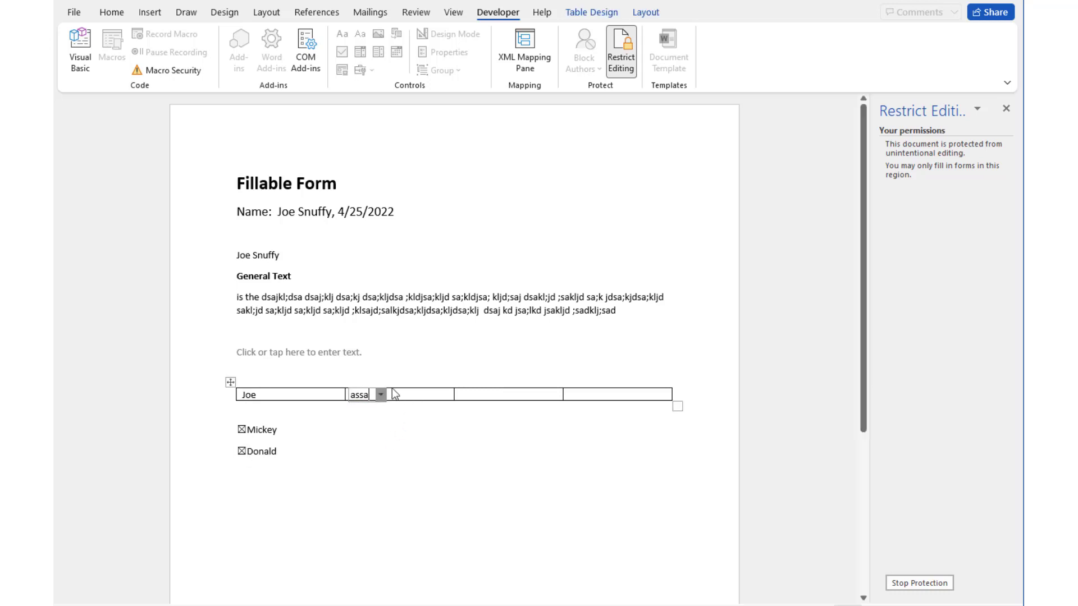
# Choose Option 1 in the paragraph drop-down field
pyautogui.click(303, 396)
pyautogui.click(279, 310)
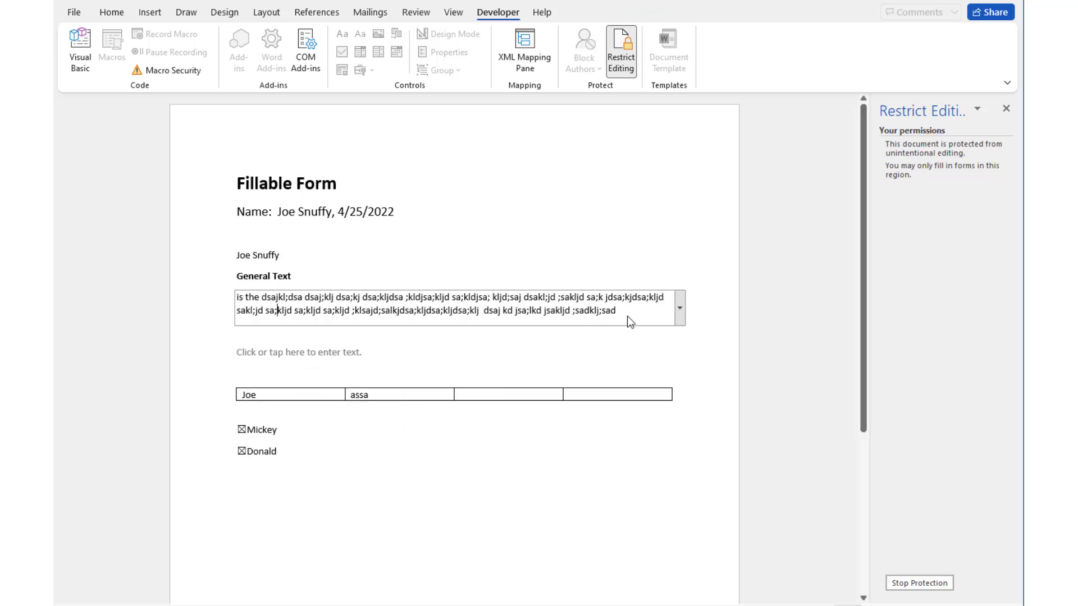
pyautogui.click(679, 308)
pyautogui.click(318, 346)
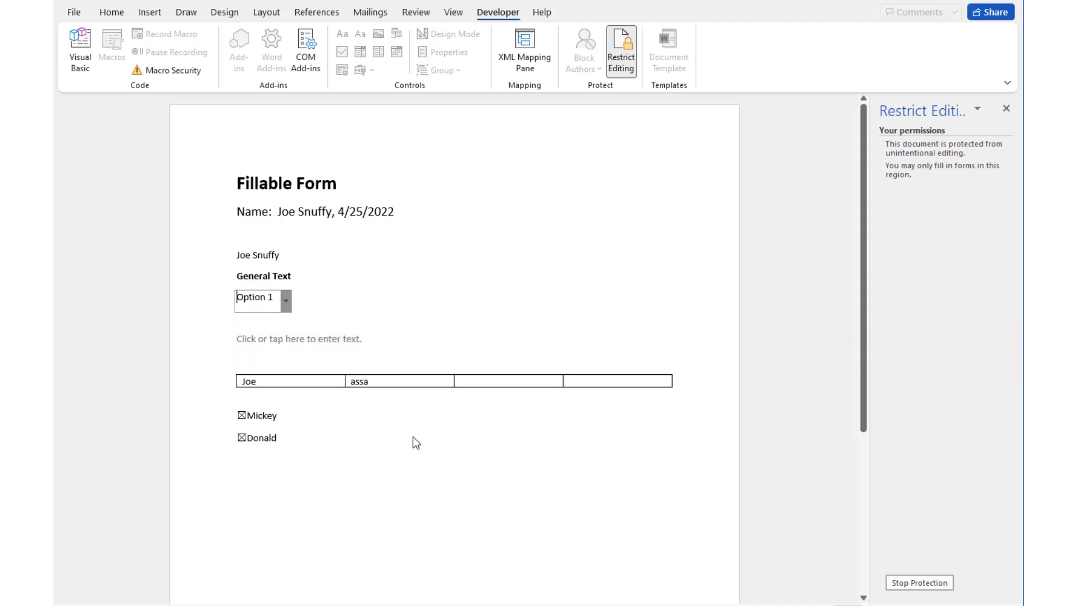
# Change the Name line's date to 4/27/2022, then view and leave the File screen
pyautogui.click(357, 212)
pyautogui.click(405, 217)
pyautogui.click(352, 307)
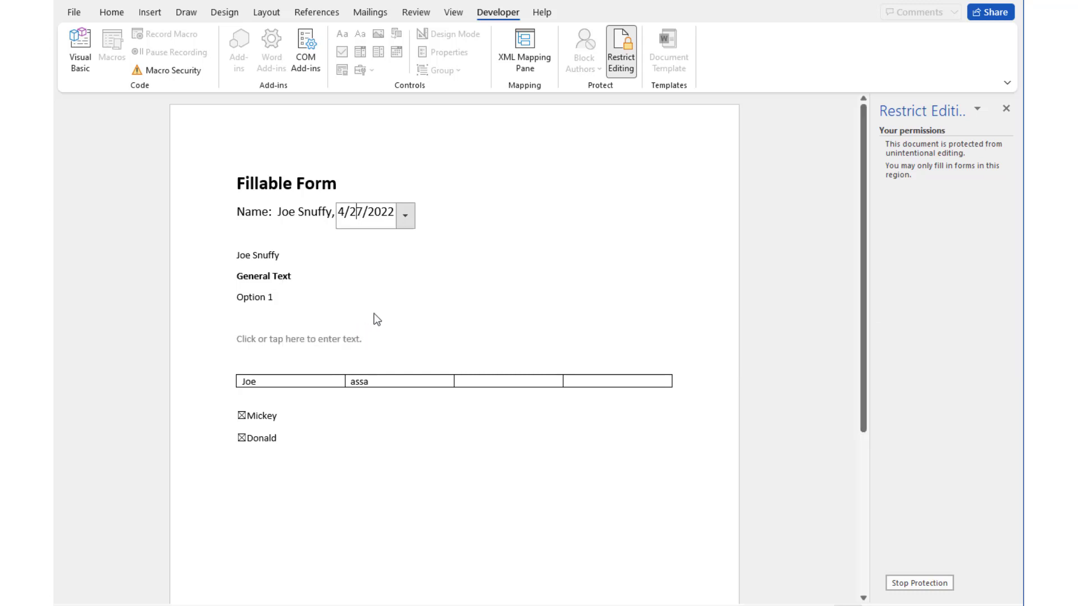
pyautogui.click(471, 426)
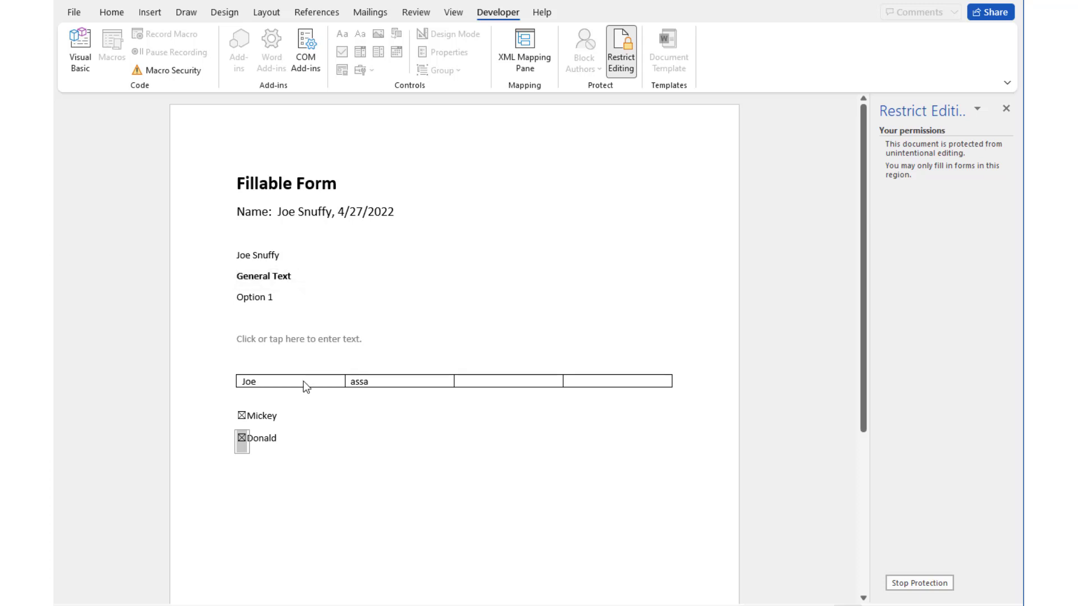
pyautogui.hotkey('alt', 'f')
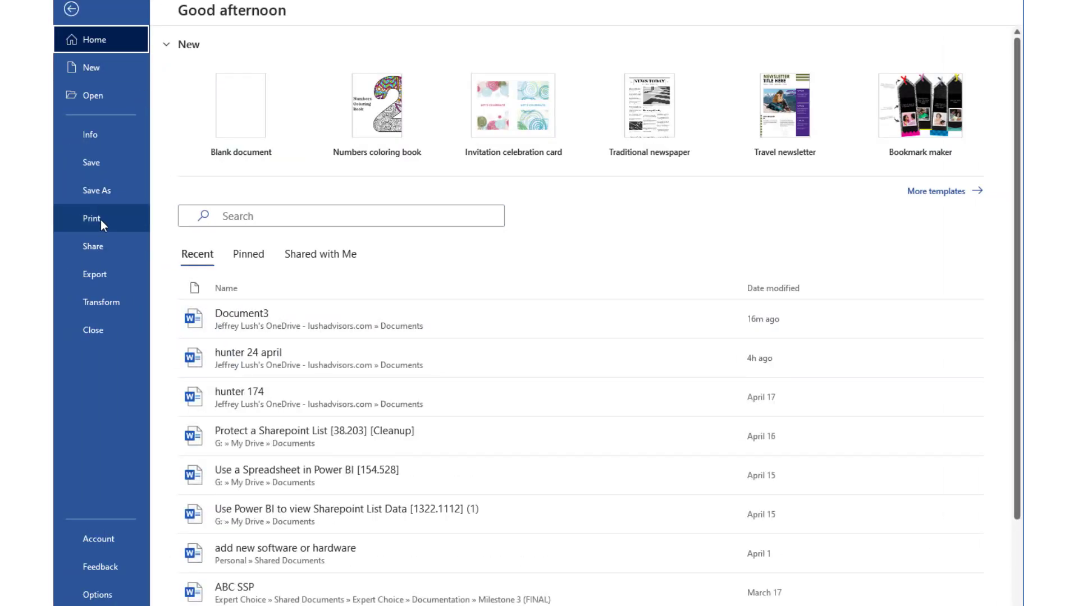
pyautogui.click(71, 9)
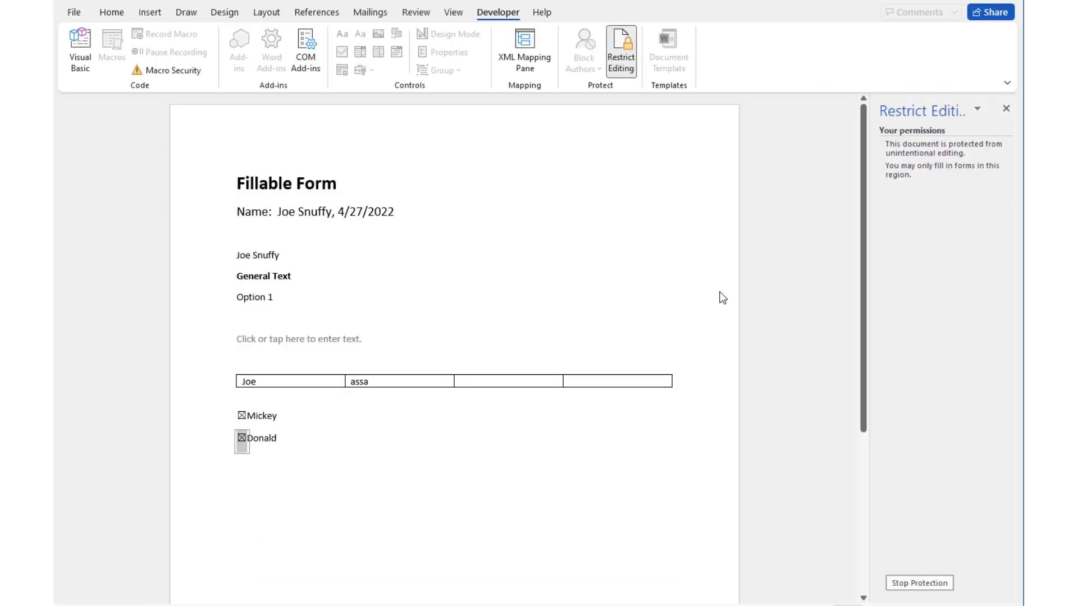